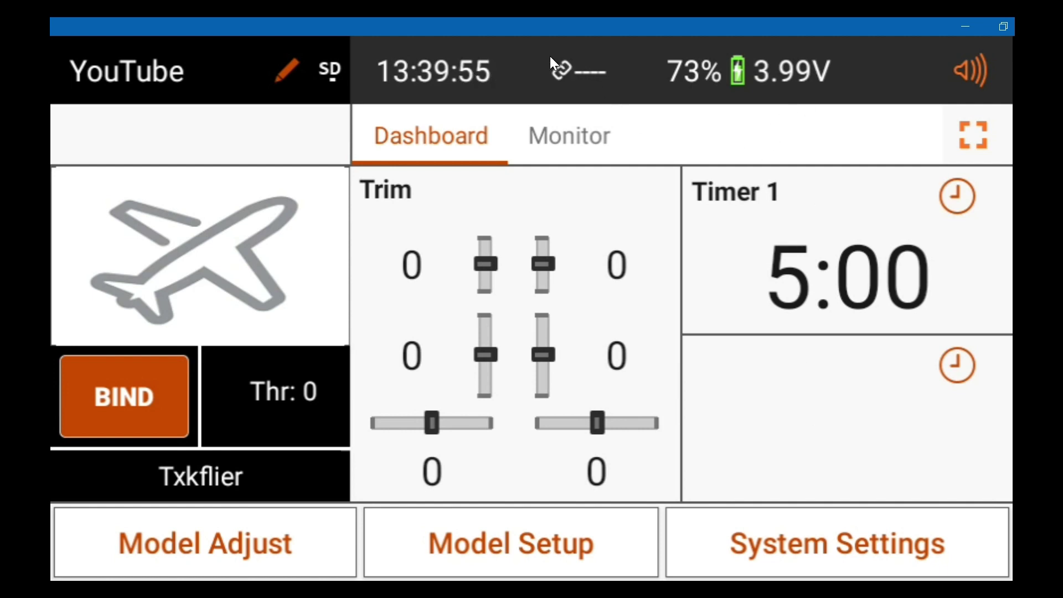
# Swipe the Spm AirWare card out of recent apps and confirm no apps remain open
pyautogui.moveTo(526, 55); pyautogui.dragTo(554, 221)
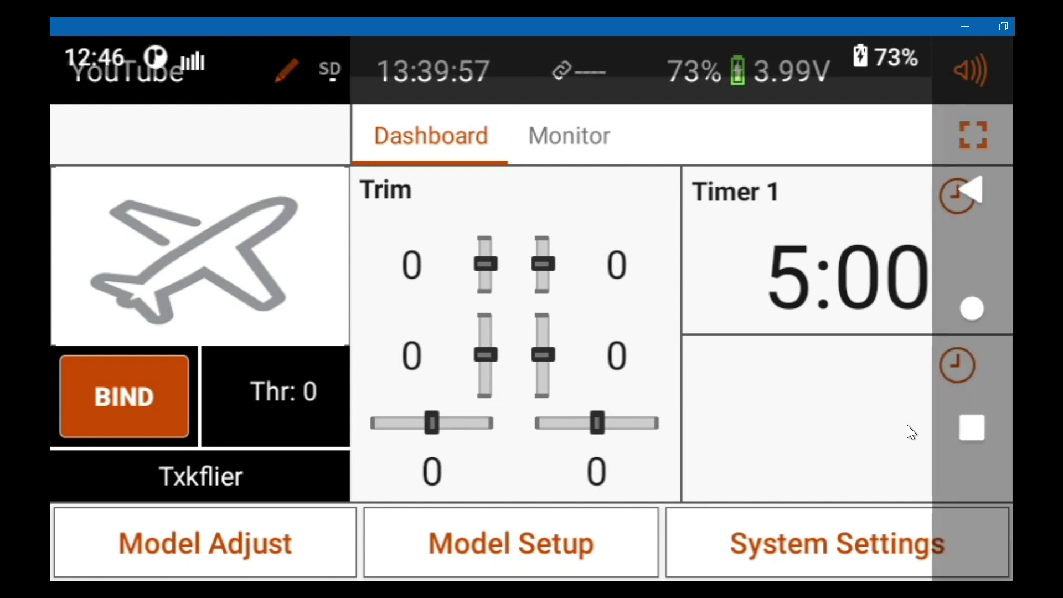
pyautogui.click(969, 423)
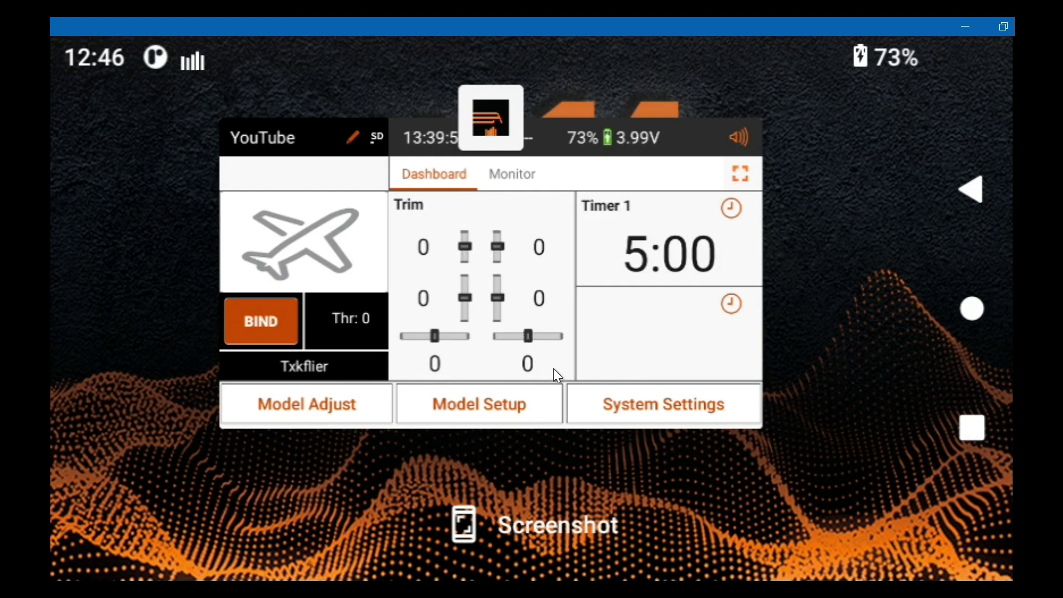
pyautogui.moveTo(554, 368); pyautogui.dragTo(538, 17)
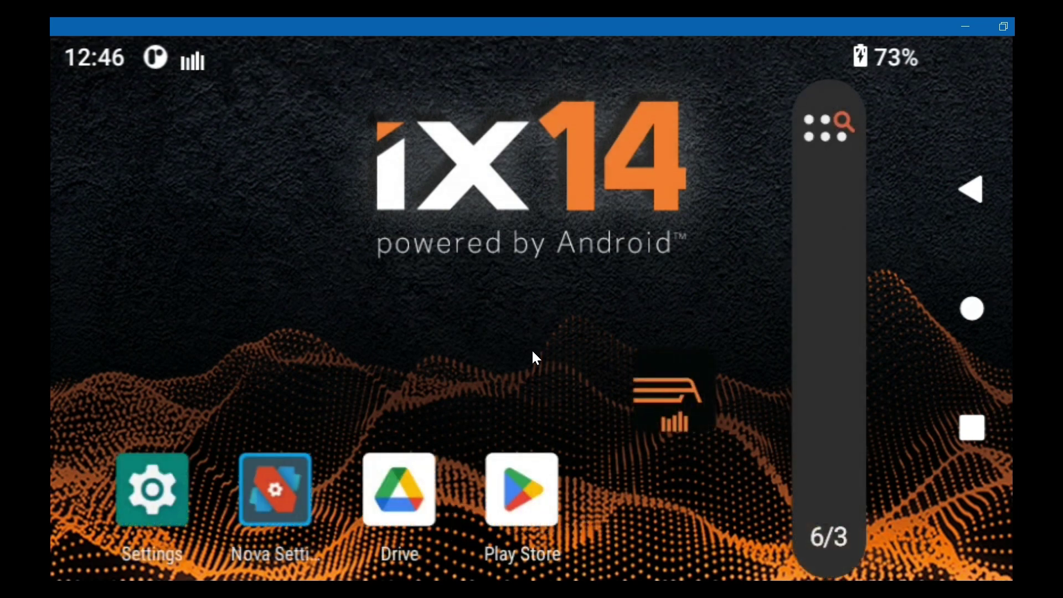
pyautogui.click(971, 428)
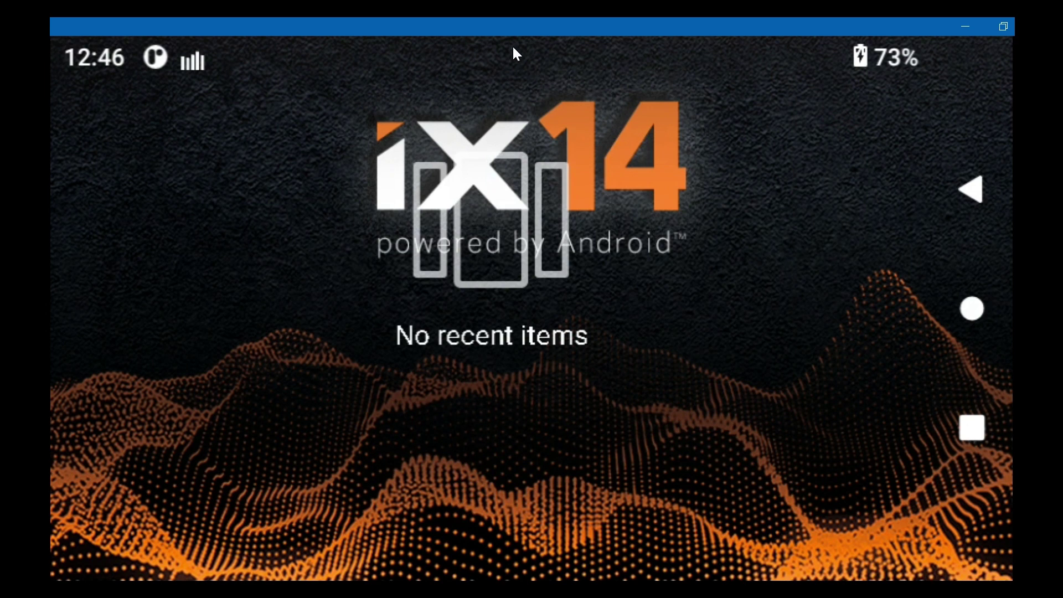
# Turn Wi-Fi on from the quick-settings panel and return to the home screen
pyautogui.moveTo(514, 50); pyautogui.dragTo(461, 492)
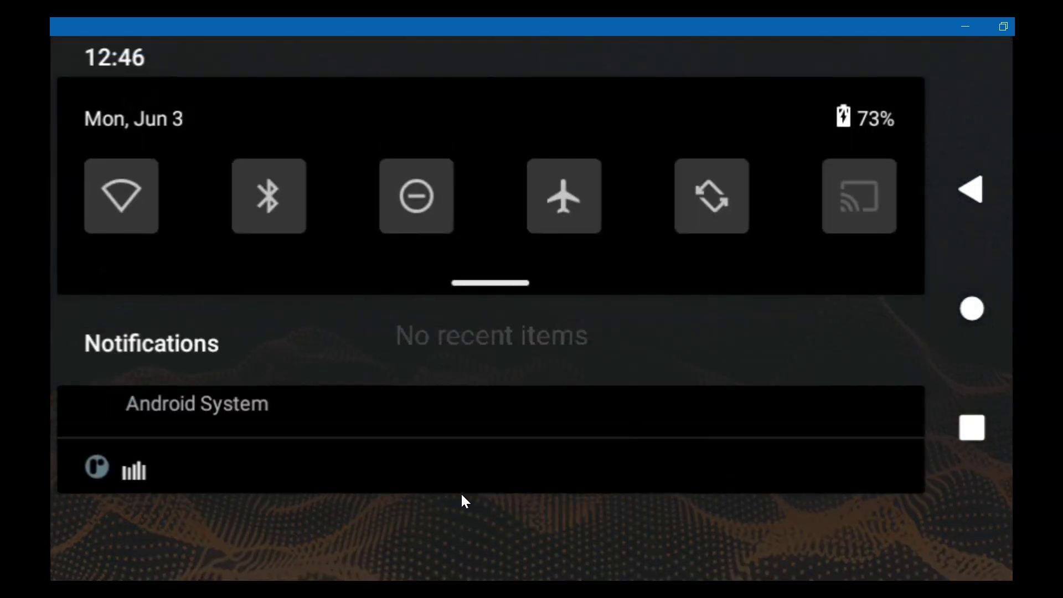
pyautogui.click(111, 179)
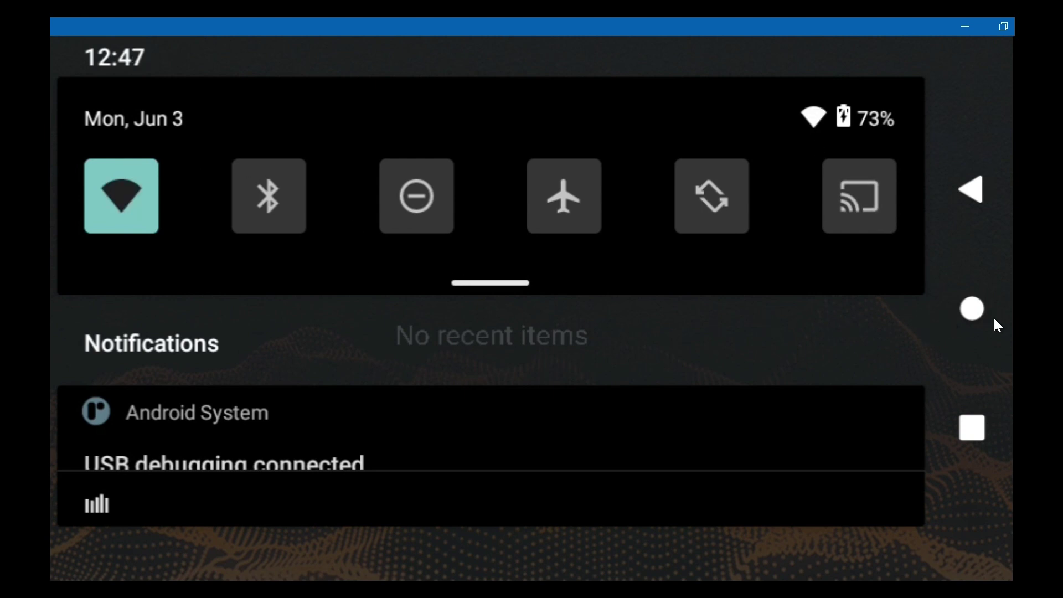
pyautogui.click(975, 311)
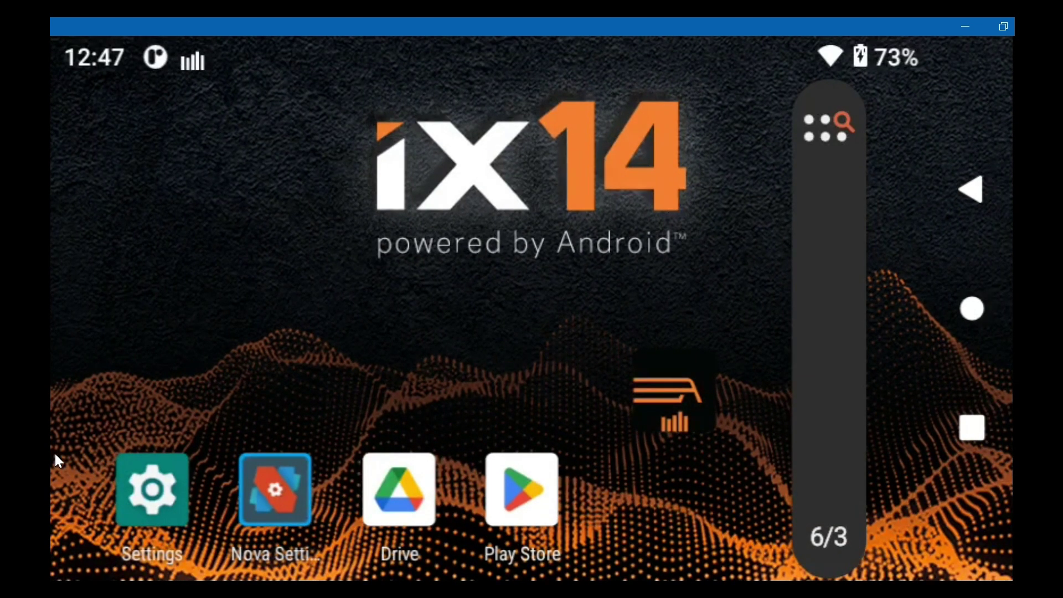
# Launch Settings and search for 'screen lock', hiding the keyboard to see results
pyautogui.click(148, 483)
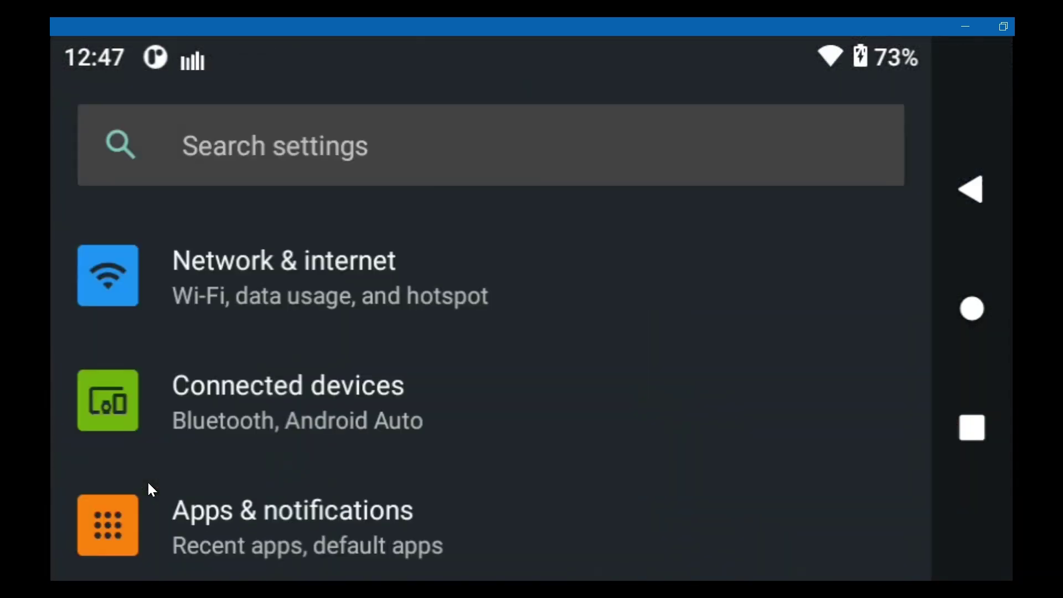
pyautogui.scroll(-10, 268, 401)
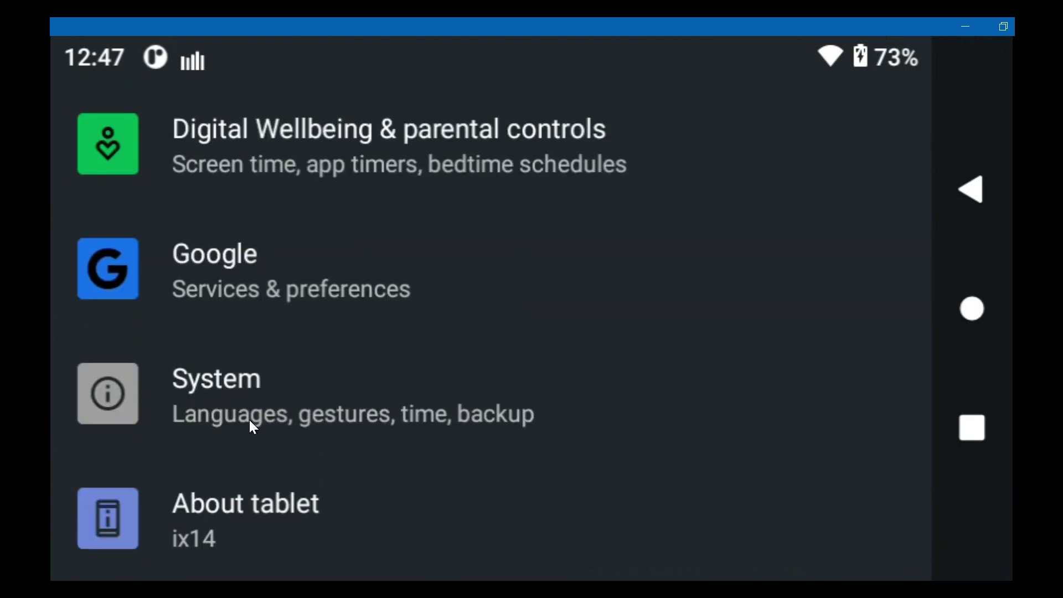
pyautogui.scroll(10, 250, 422)
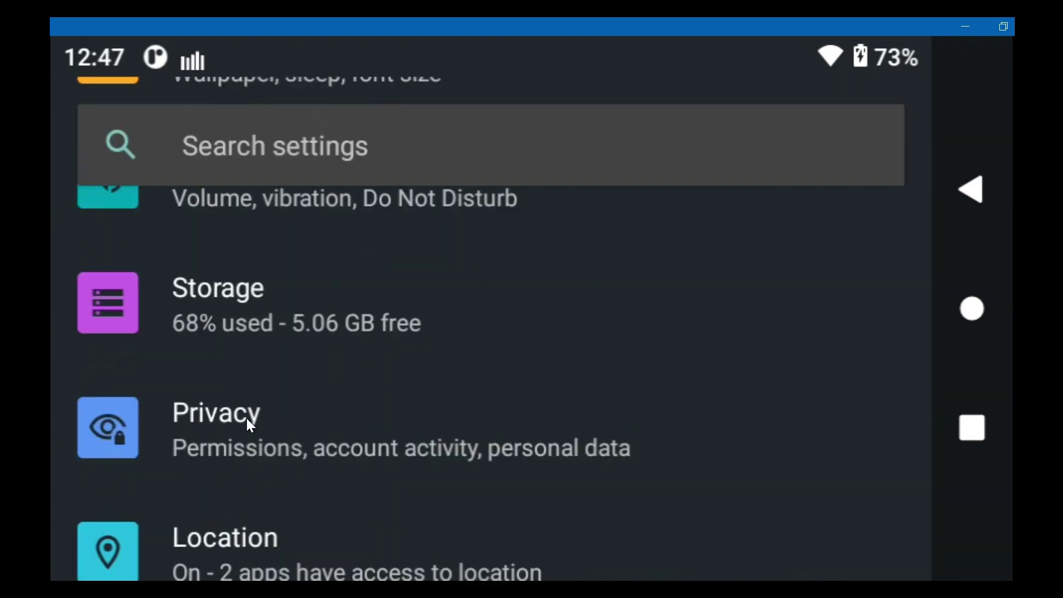
pyautogui.click(217, 156)
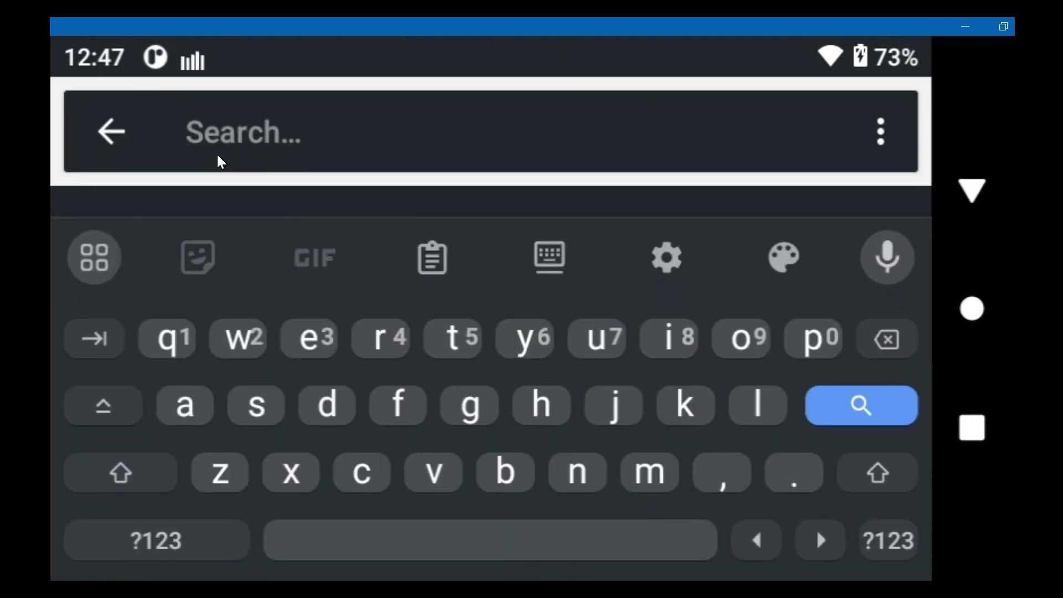
pyautogui.write('s')
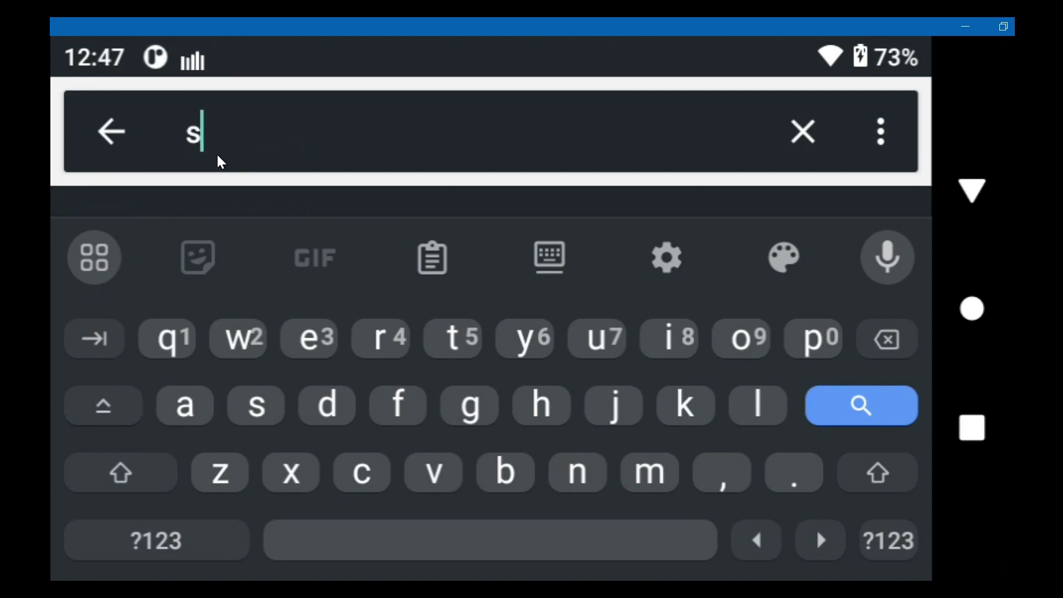
pyautogui.write('creen l')
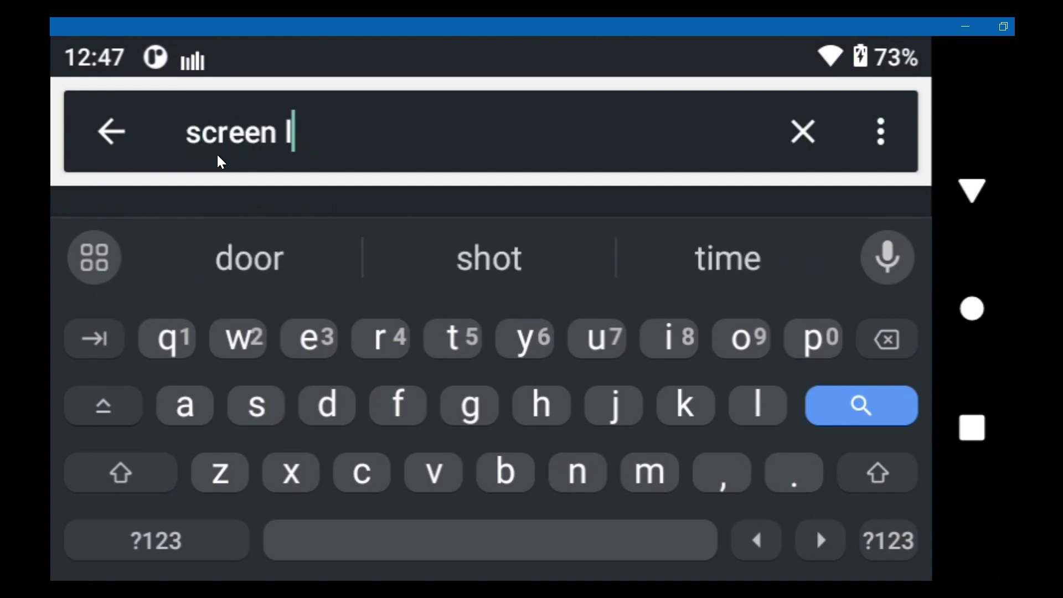
pyautogui.write('ock')
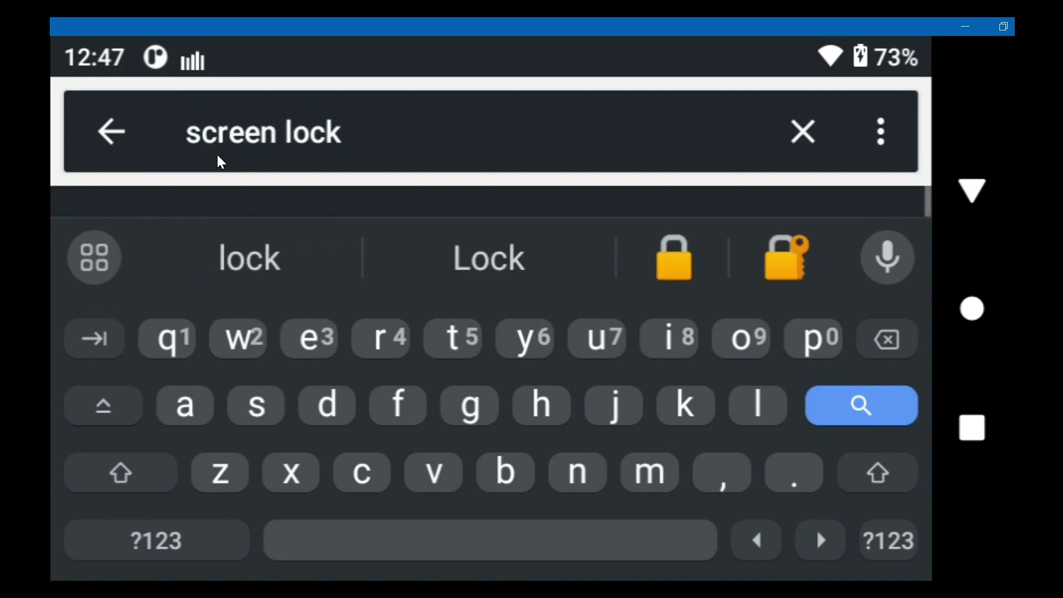
pyautogui.press('Return')
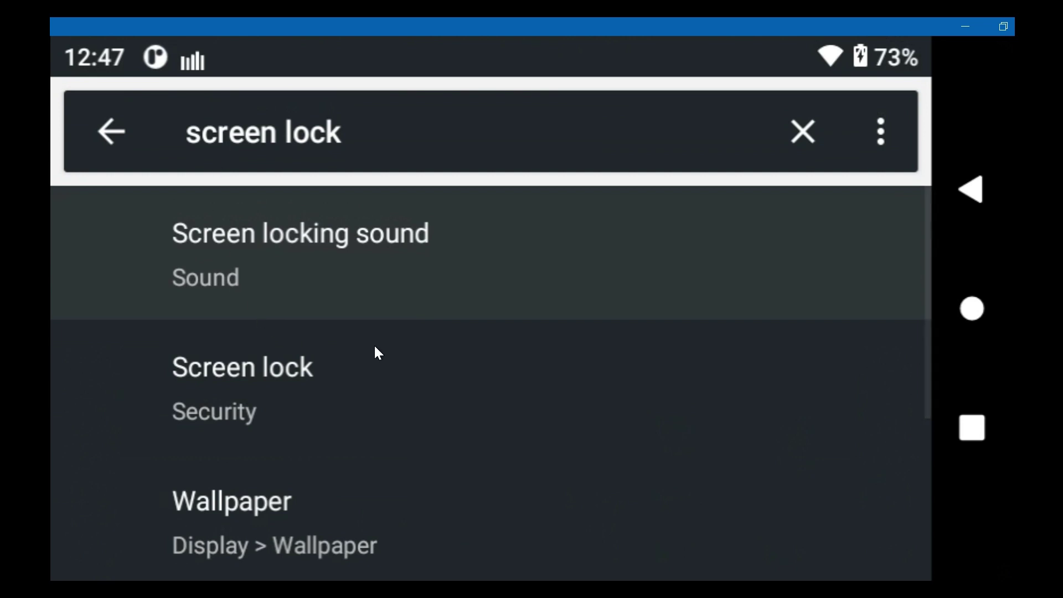
# Open the Screen lock result in Security and review the lock types, with None current
pyautogui.click(223, 376)
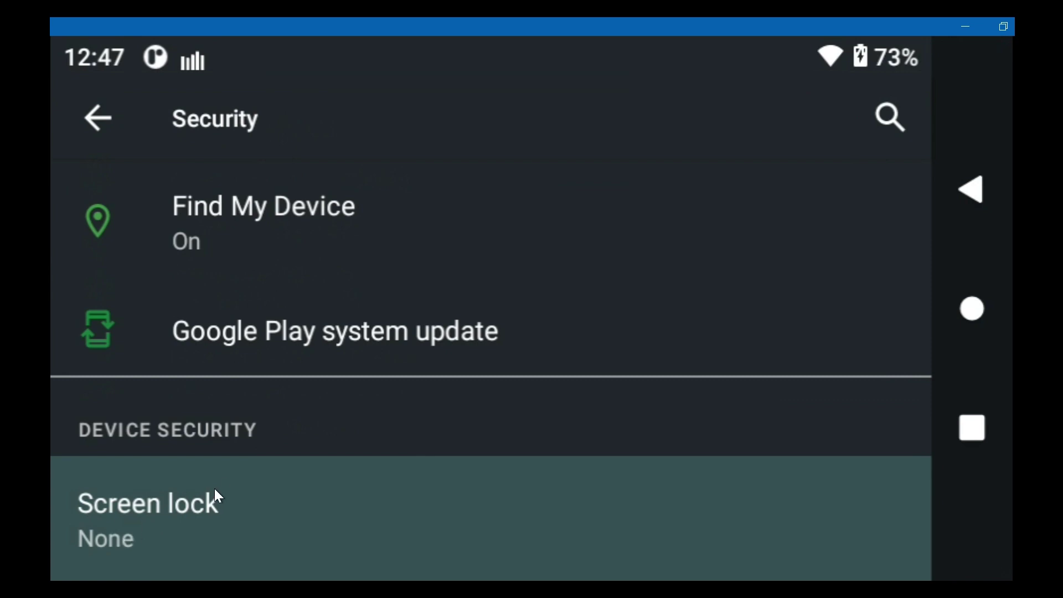
pyautogui.scroll(-1, 222, 477)
pyautogui.scroll(-1, 222, 477)
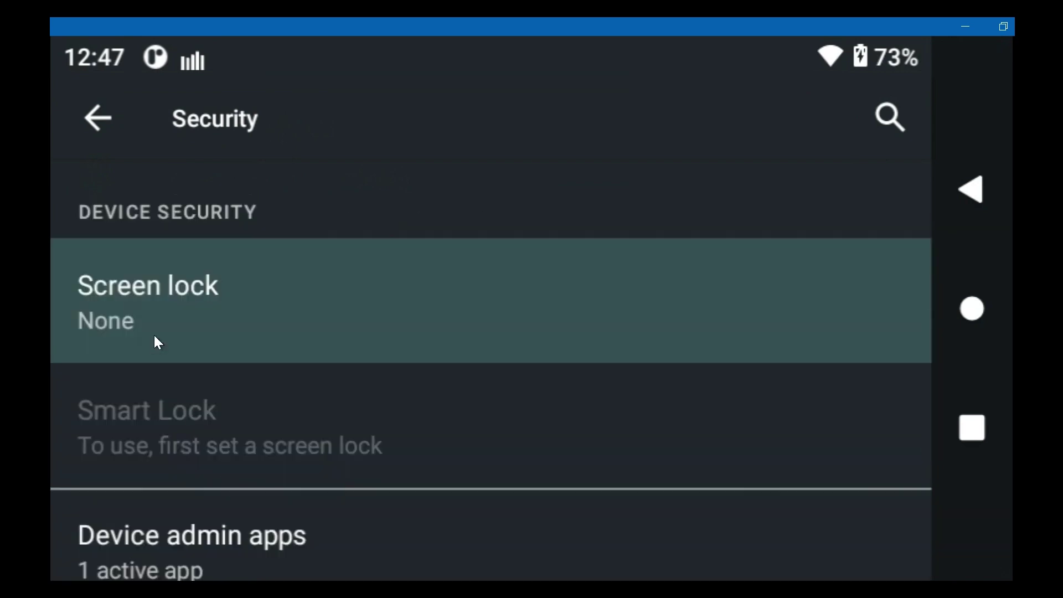
pyautogui.click(127, 293)
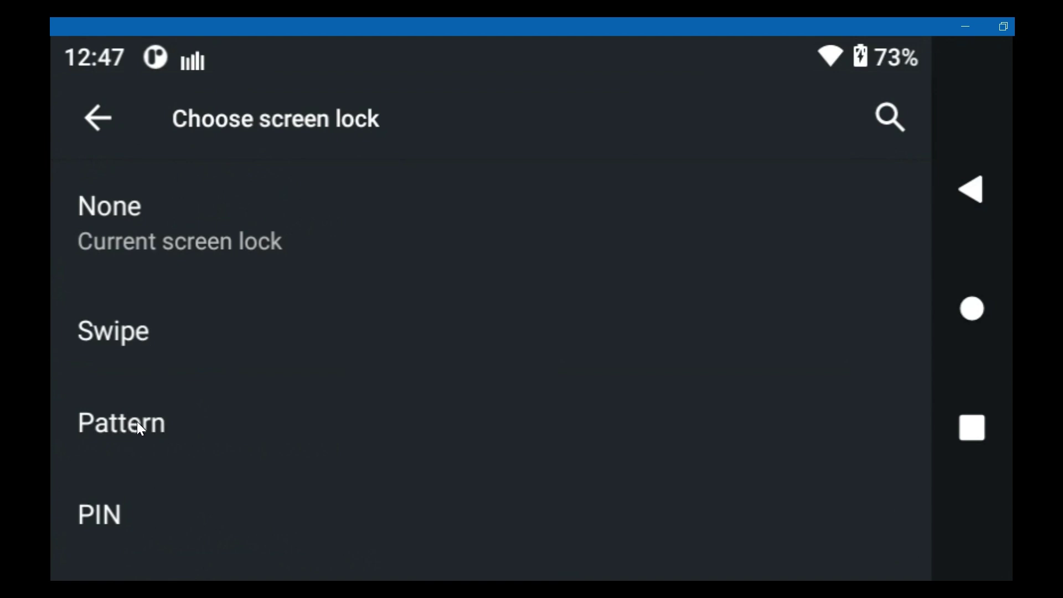
pyautogui.scroll(-1, 138, 422)
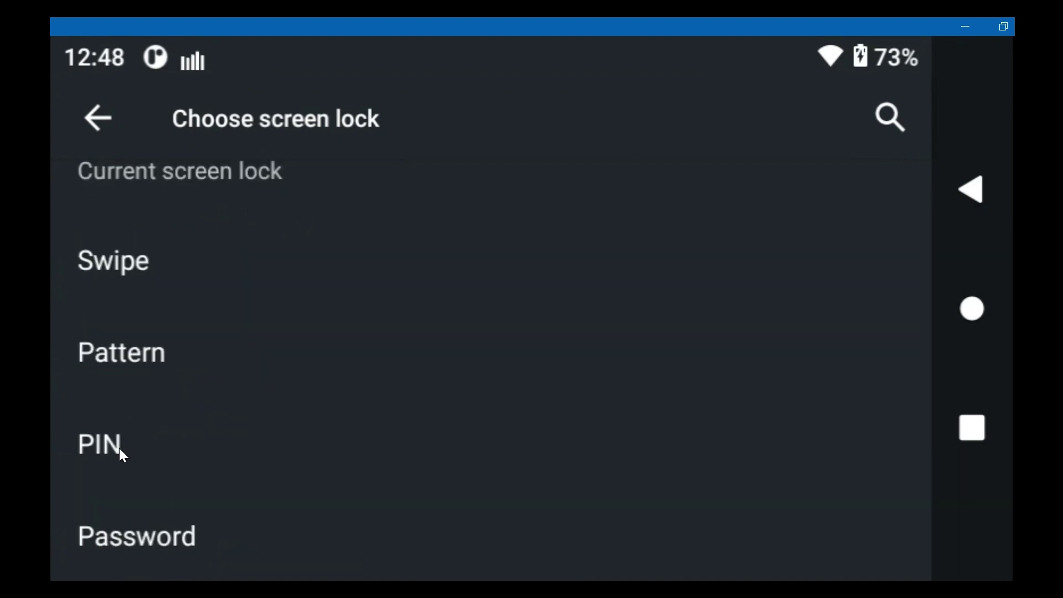
pyautogui.scroll(-1, 167, 436)
pyautogui.scroll(1, 204, 465)
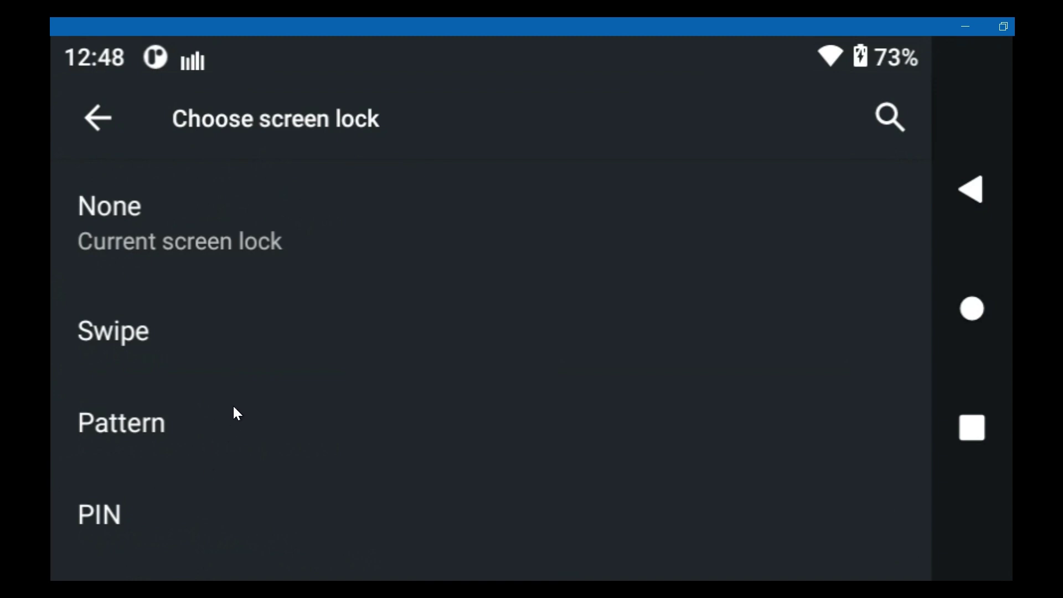
# Keep None as the screen lock, then back out to the main Settings list
pyautogui.click(124, 212)
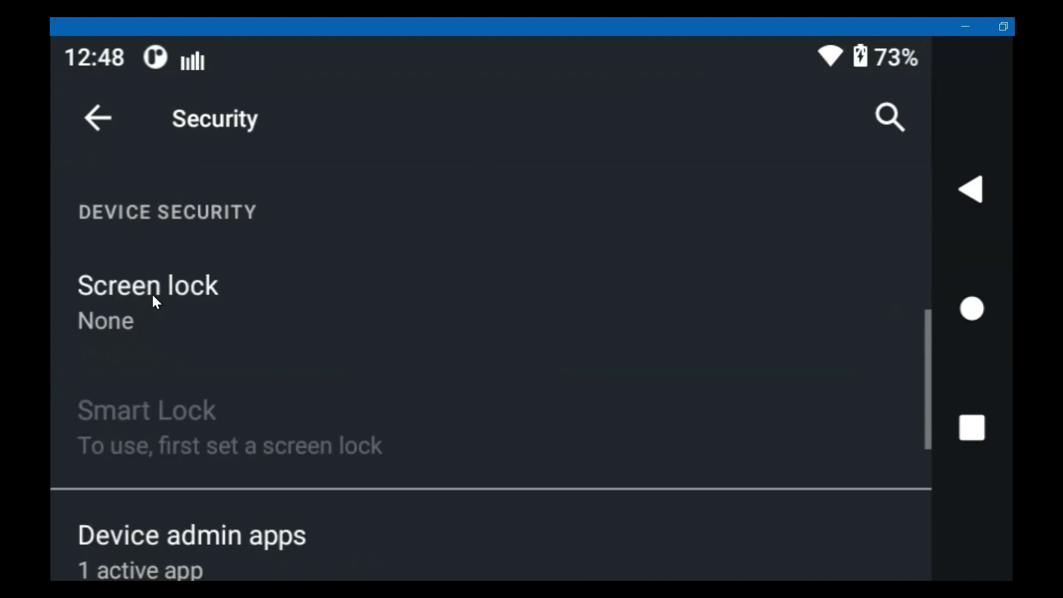
pyautogui.click(130, 296)
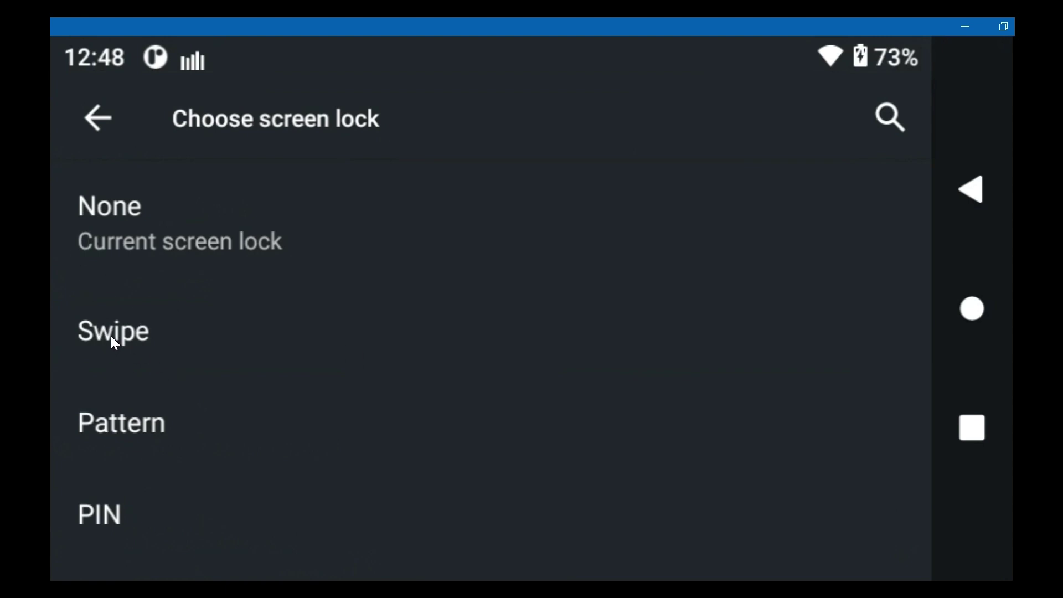
pyautogui.scroll(-2, 121, 332)
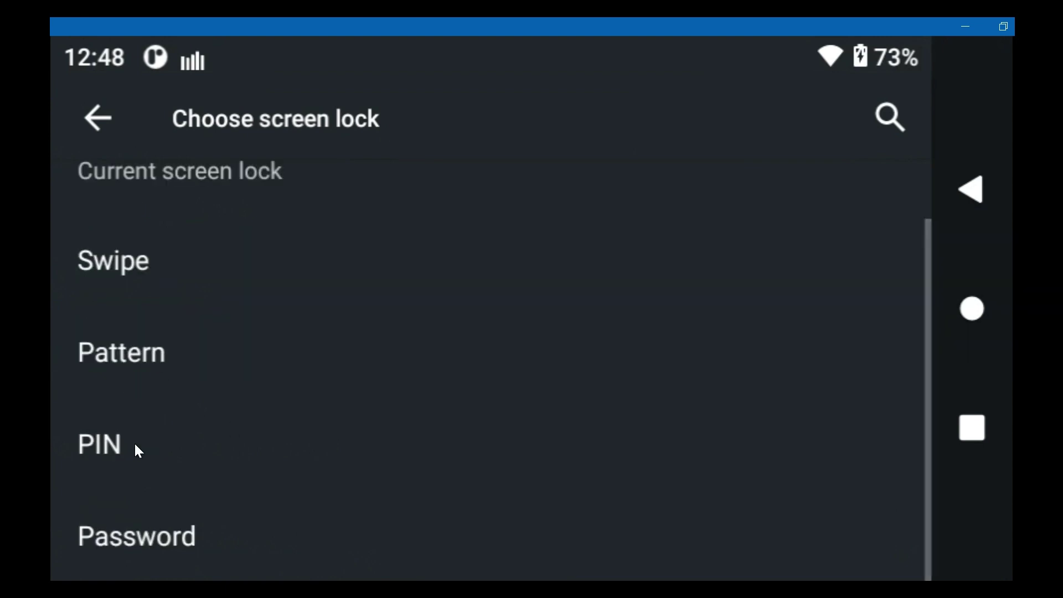
pyautogui.scroll(2, 178, 360)
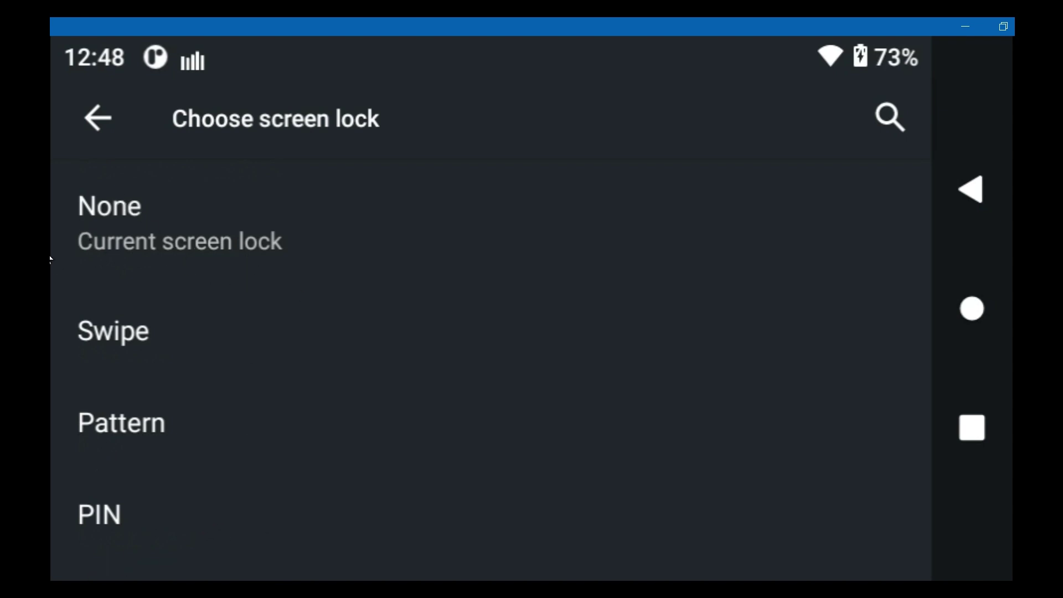
pyautogui.click(118, 213)
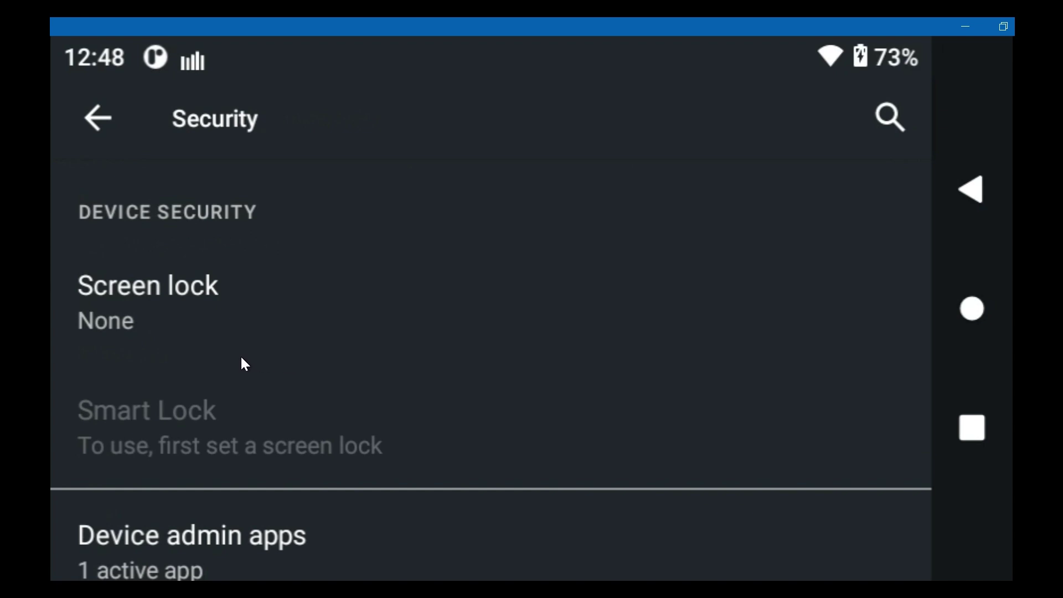
pyautogui.click(95, 129)
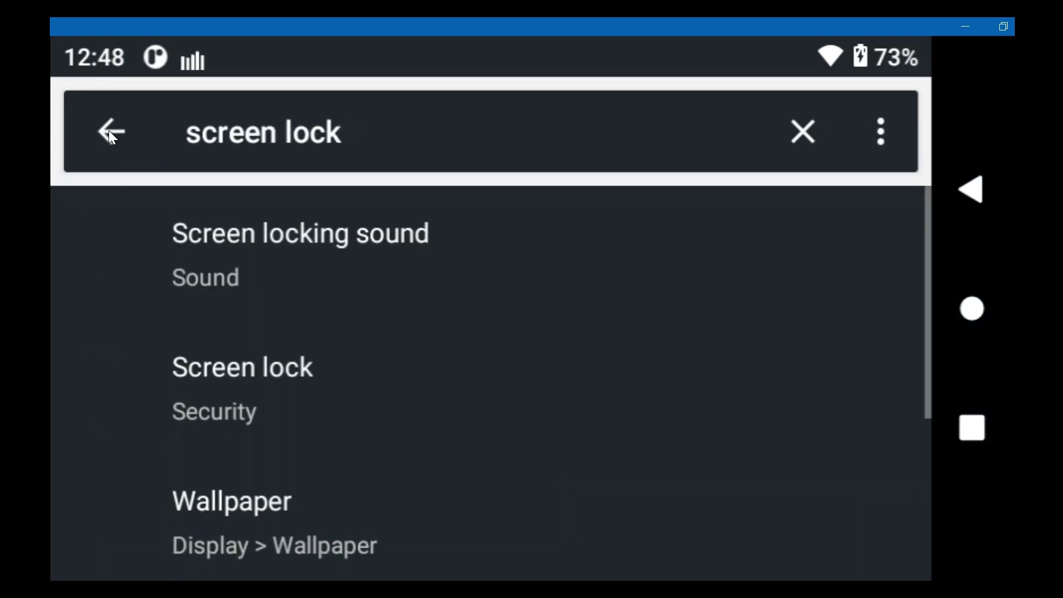
pyautogui.click(109, 131)
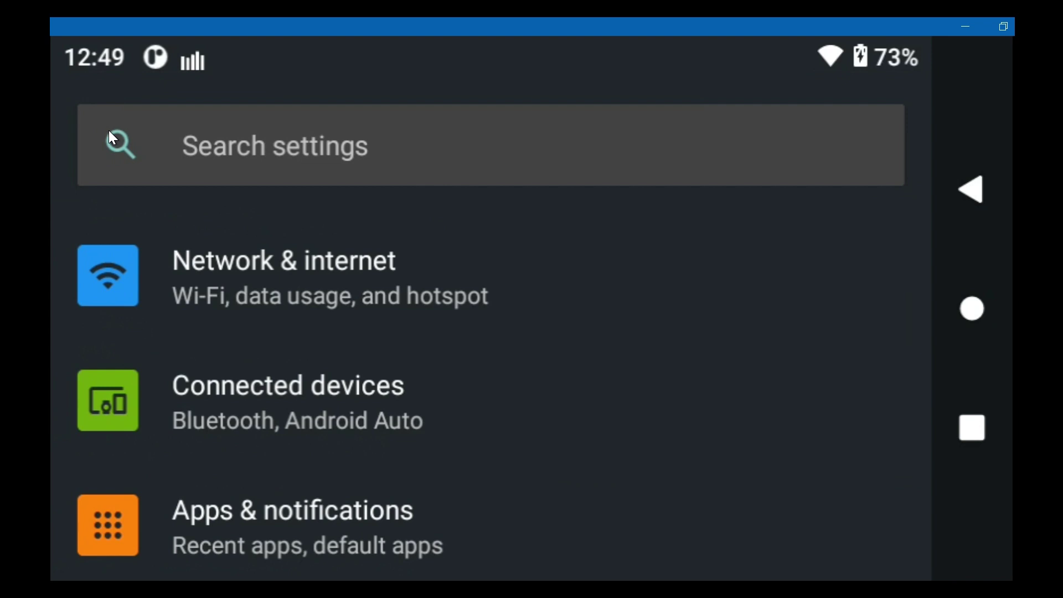
# Leave Settings for the home screen and dismiss the accidental Nova Settings shortcut menu
pyautogui.click(973, 311)
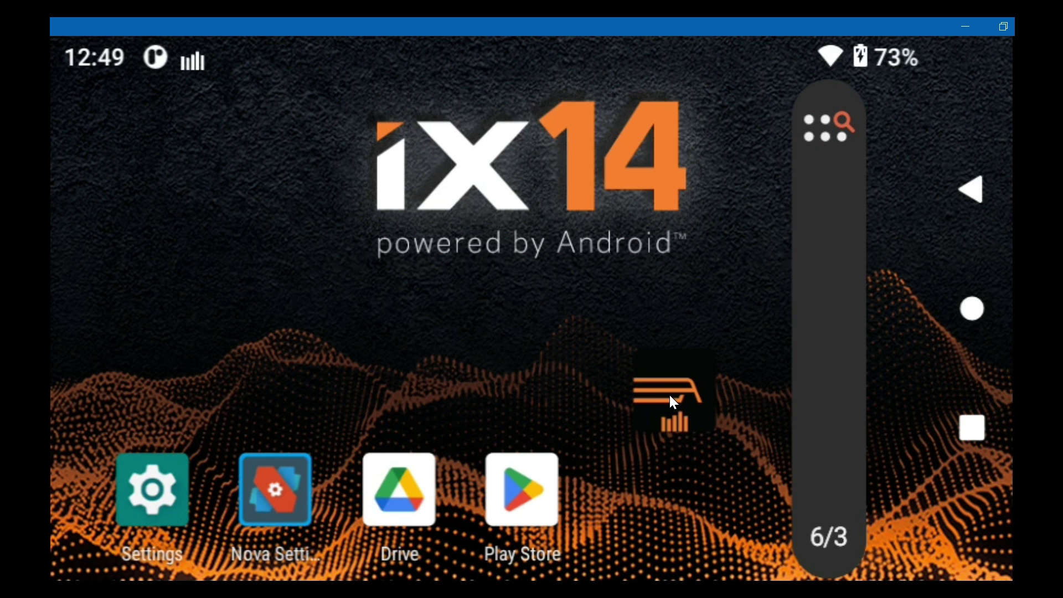
pyautogui.press('Menu')
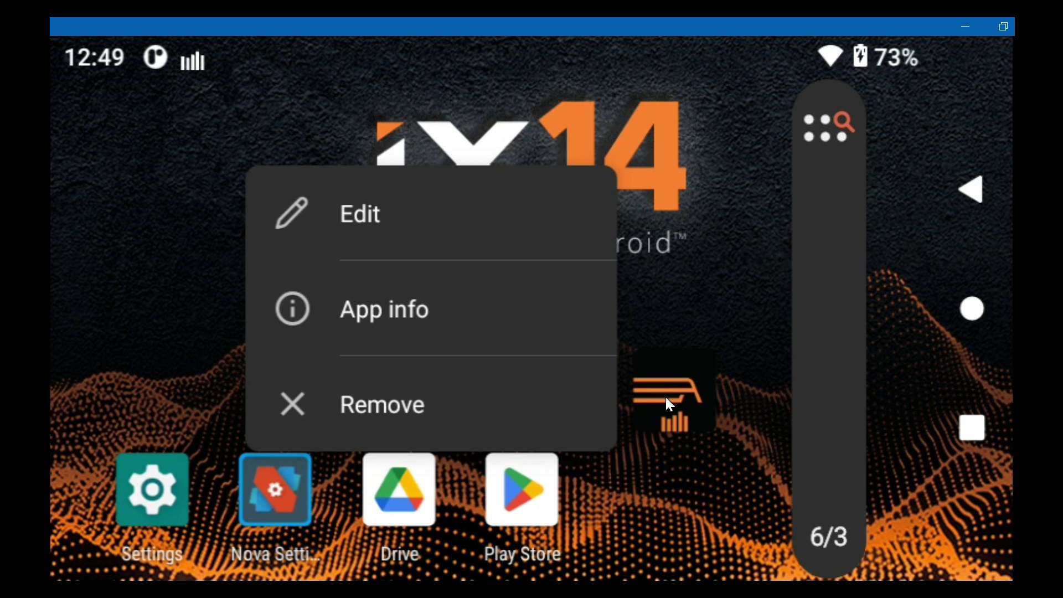
pyautogui.click(653, 477)
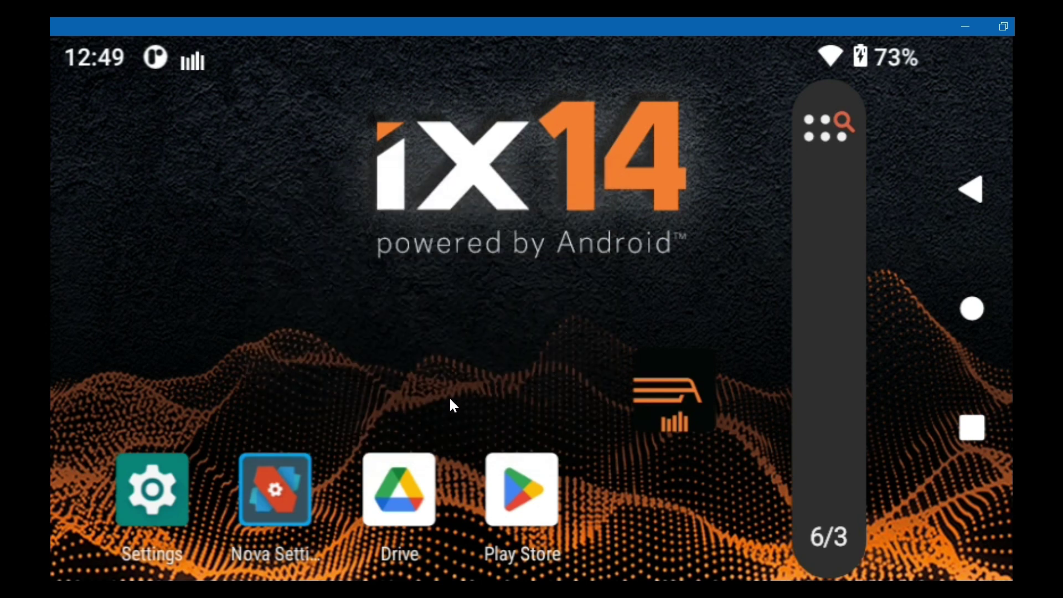
# Open the app drawer, browse the app list, and dismiss the Spm AirWare long-press menu
pyautogui.moveTo(349, 392); pyautogui.dragTo(341, 99)
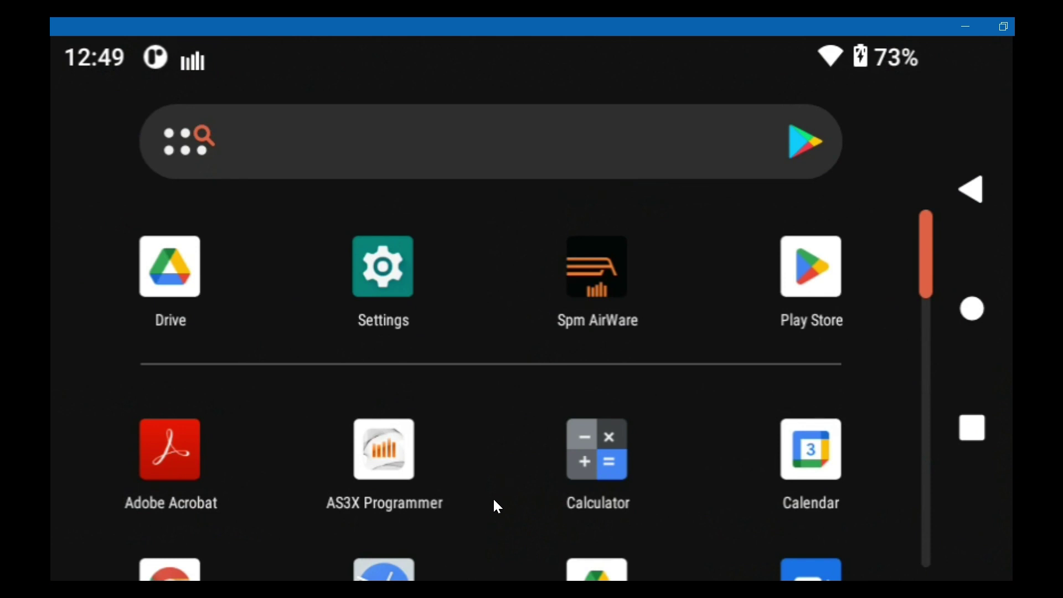
pyautogui.moveTo(496, 506); pyautogui.dragTo(515, 239)
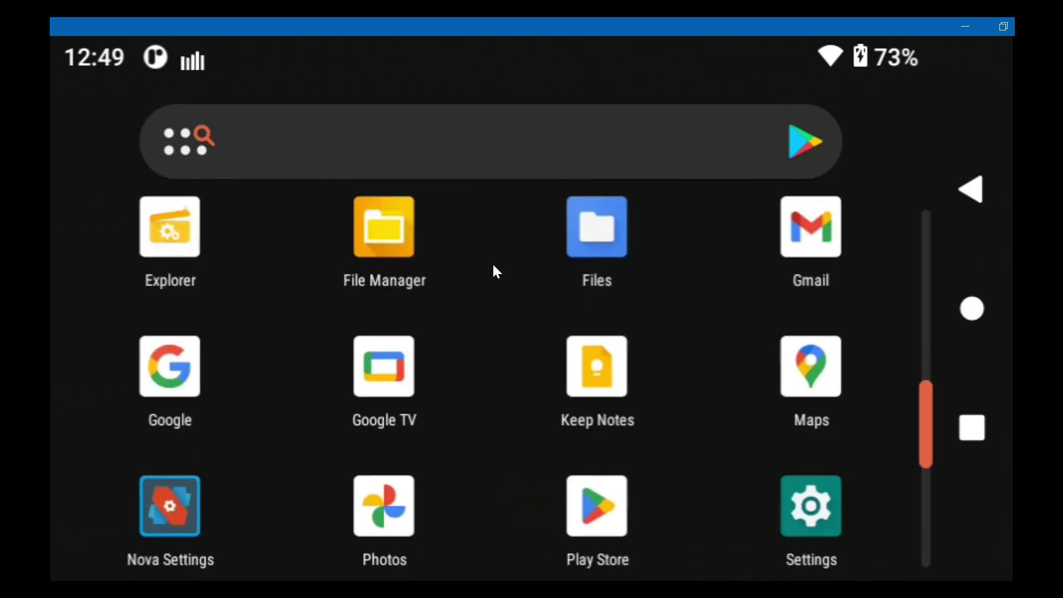
pyautogui.scroll(-1, 489, 462)
pyautogui.moveTo(490, 496); pyautogui.dragTo(495, 292)
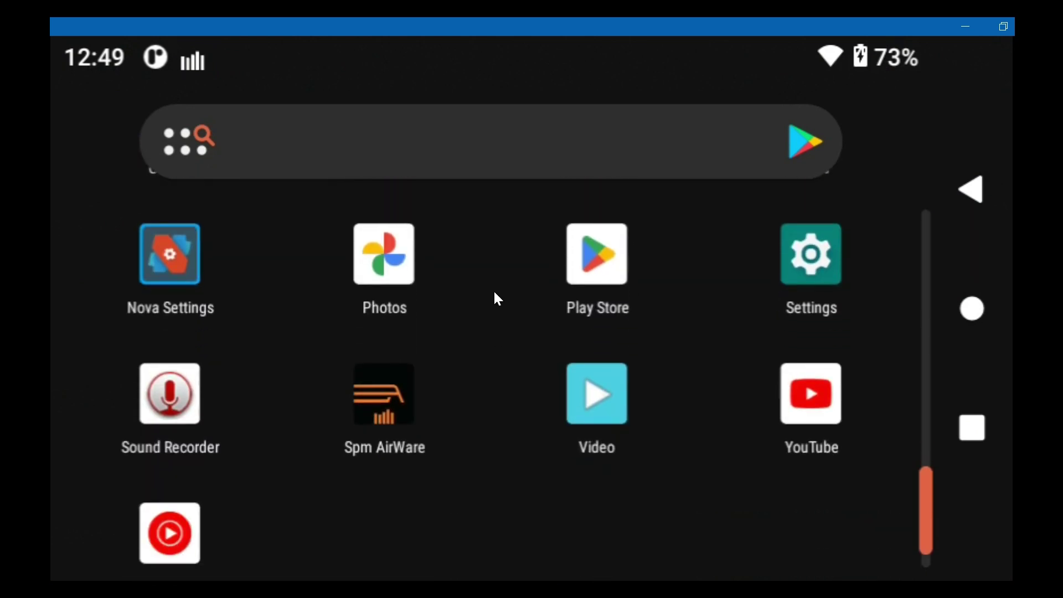
pyautogui.click(377, 399)
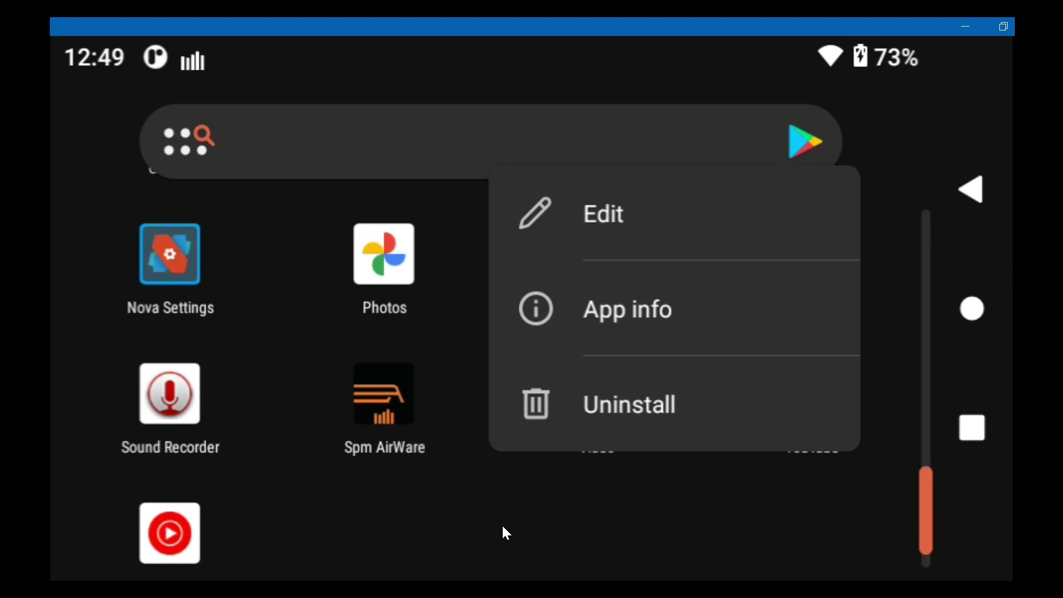
pyautogui.click(453, 516)
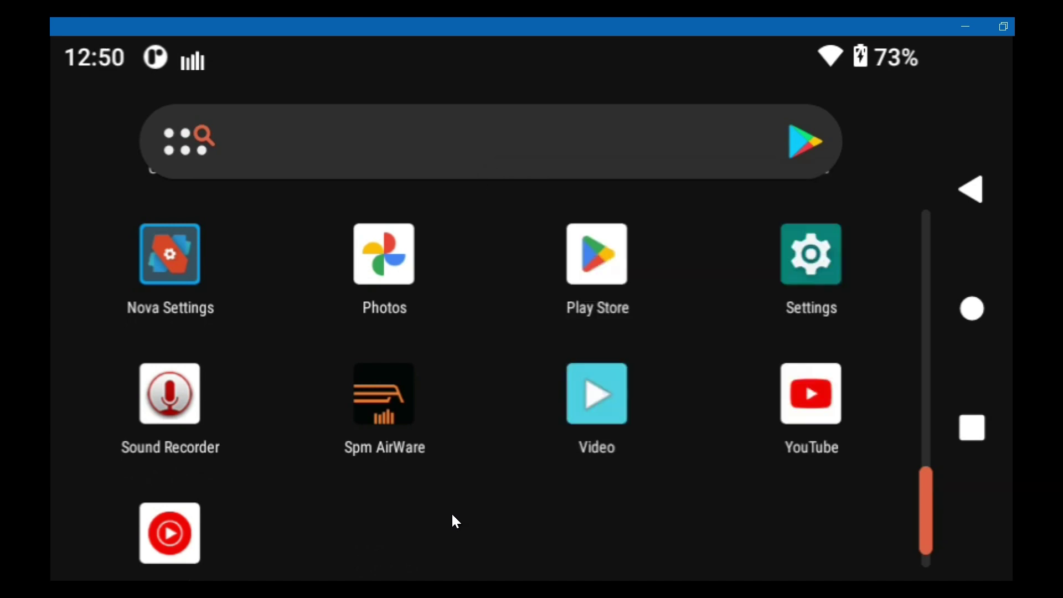
pyautogui.scroll(2, 447, 485)
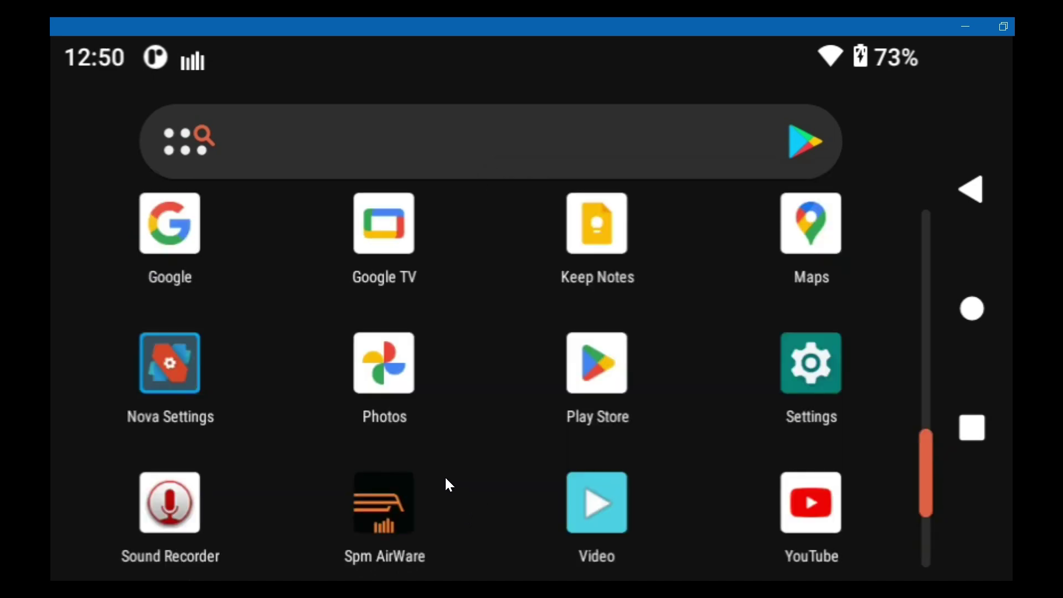
pyautogui.scroll(5, 447, 485)
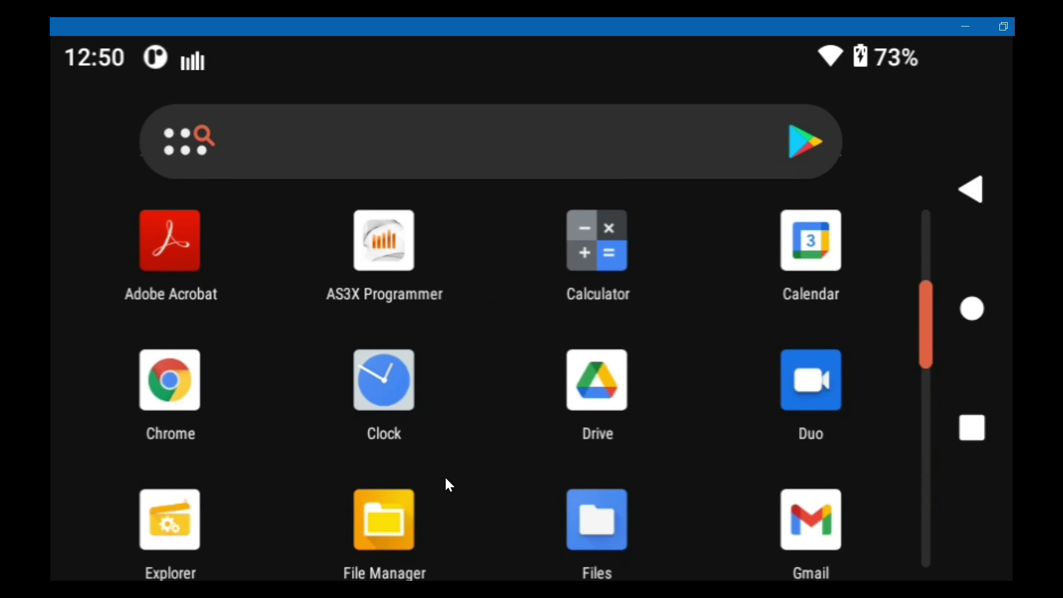
pyautogui.scroll(-2, 453, 480)
pyautogui.scroll(-3, 453, 485)
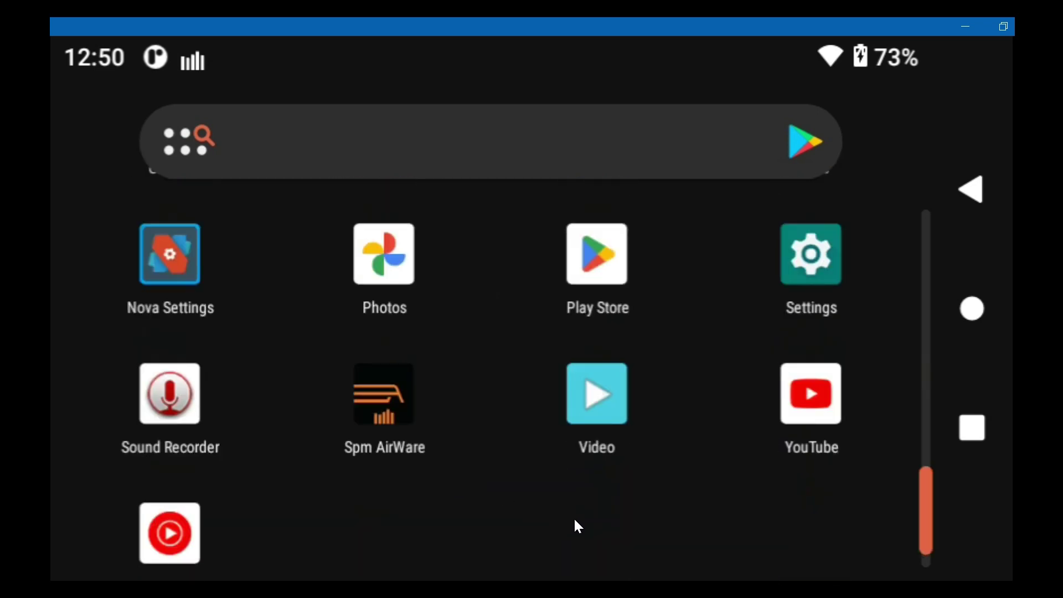
# Search the Play Store for 'airware' and scroll to the Spektrum AirWare iX14 result
pyautogui.click(595, 256)
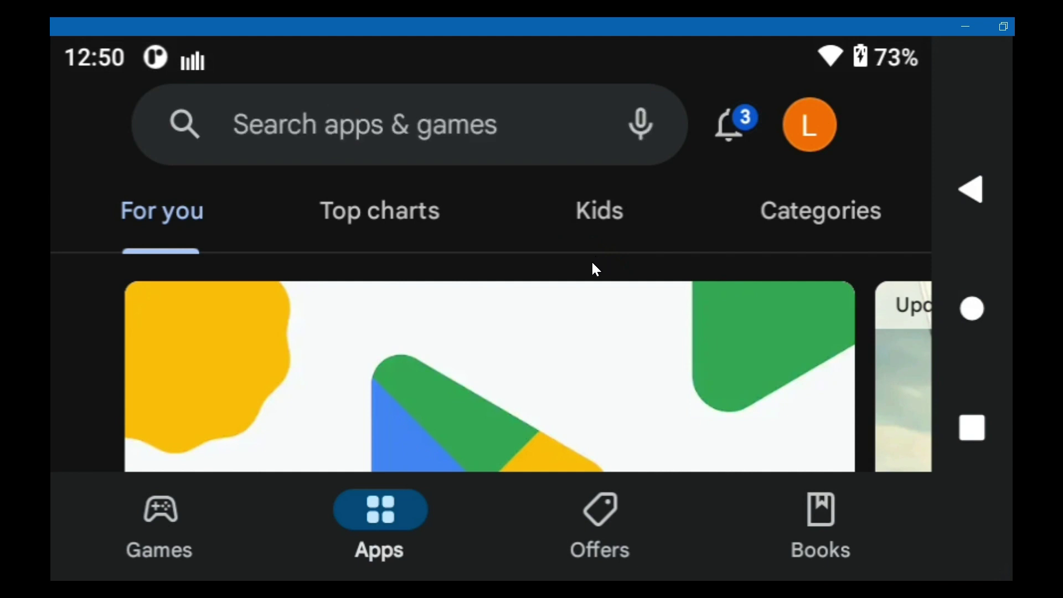
pyautogui.click(287, 127)
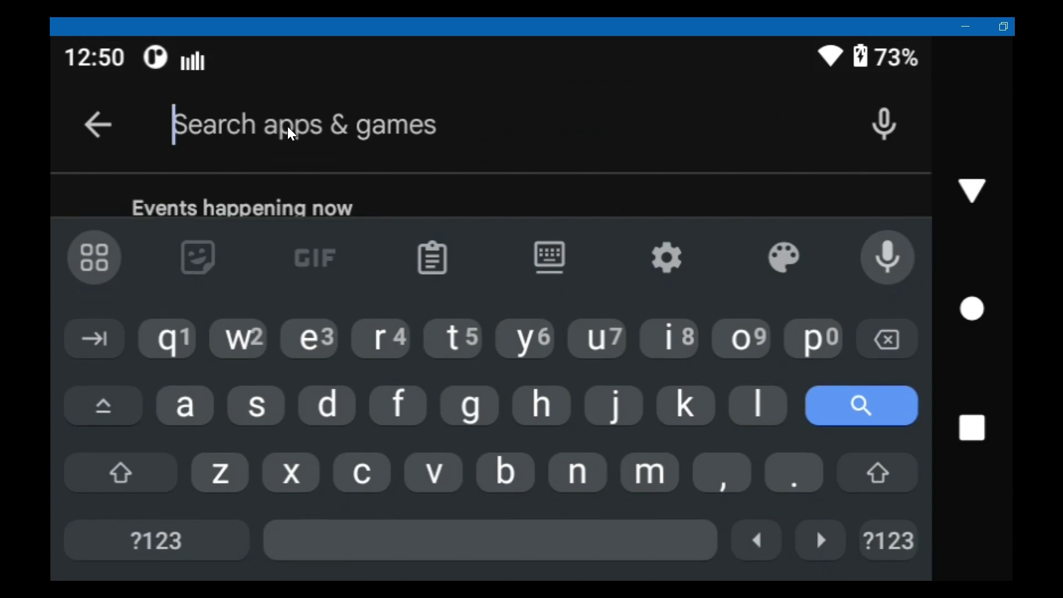
pyautogui.write('airw')
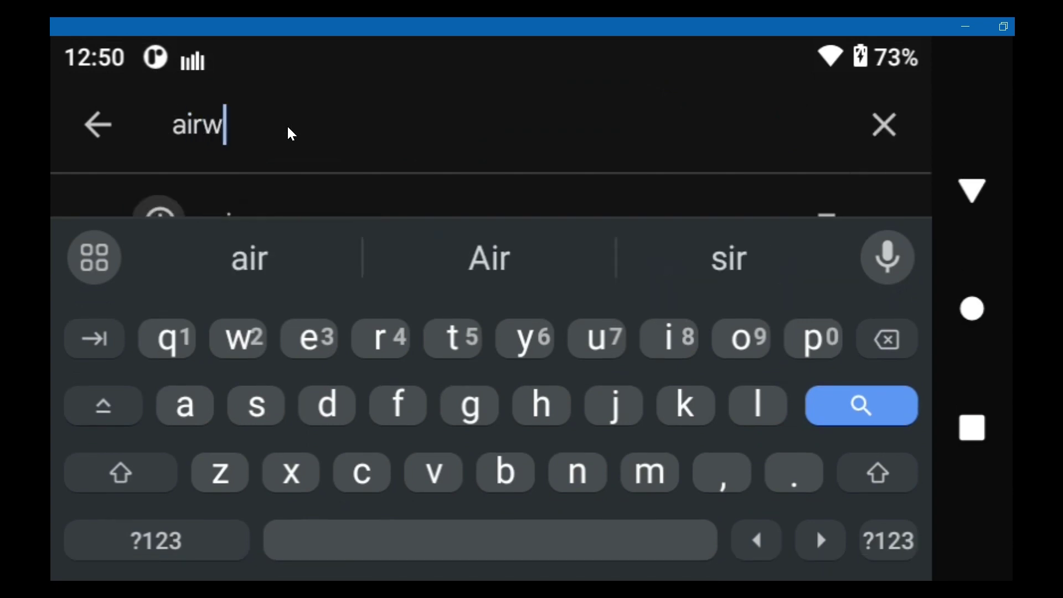
pyautogui.write('are')
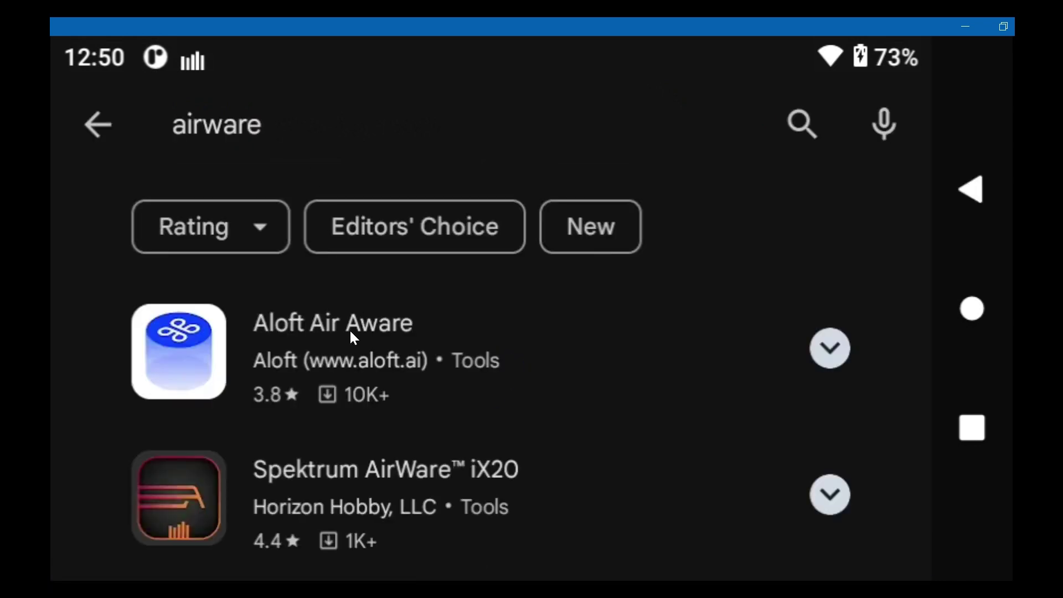
pyautogui.scroll(-2, 351, 332)
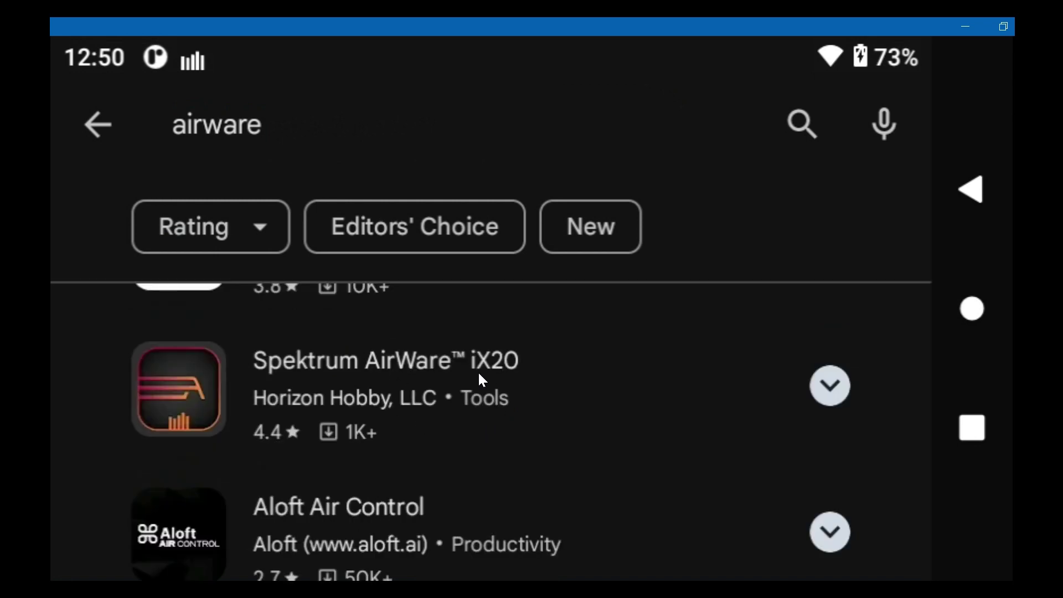
pyautogui.scroll(-4, 378, 371)
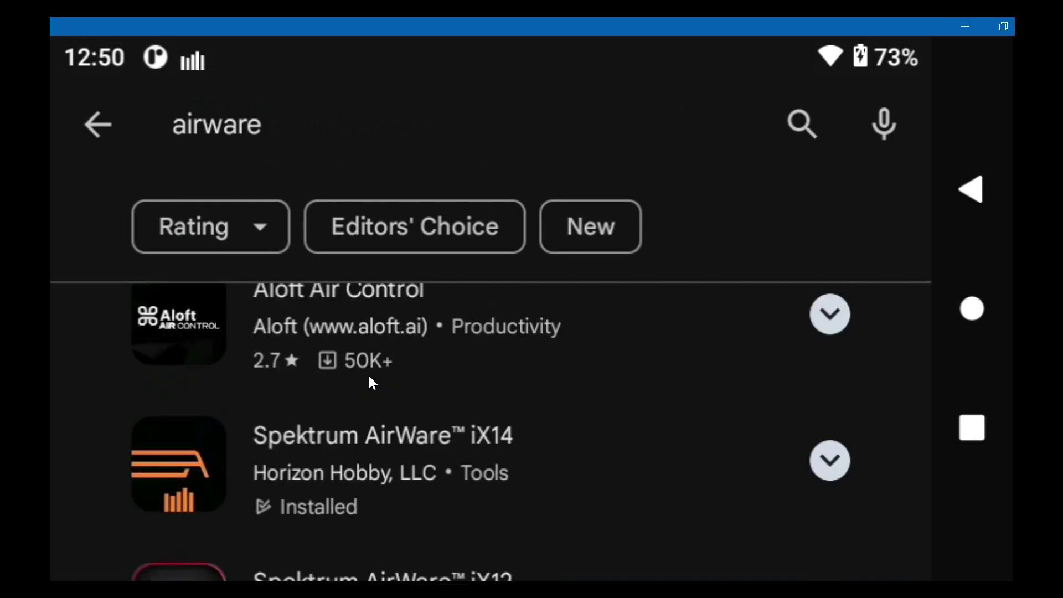
pyautogui.scroll(-2, 343, 412)
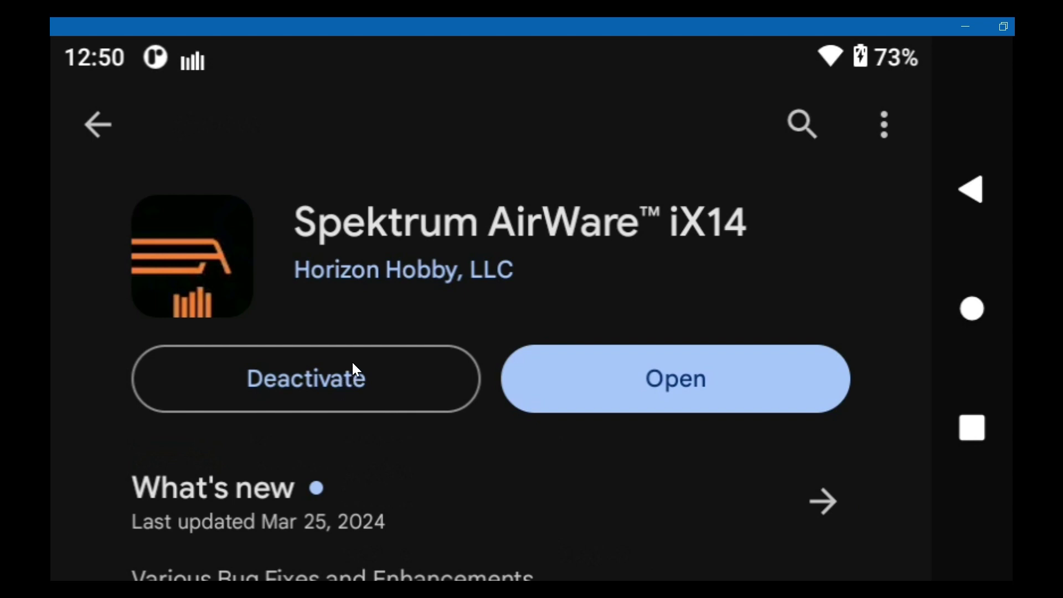
# Scroll through the Spektrum AirWare iX14 store page details and back up to the top
pyautogui.scroll(-2, 354, 369)
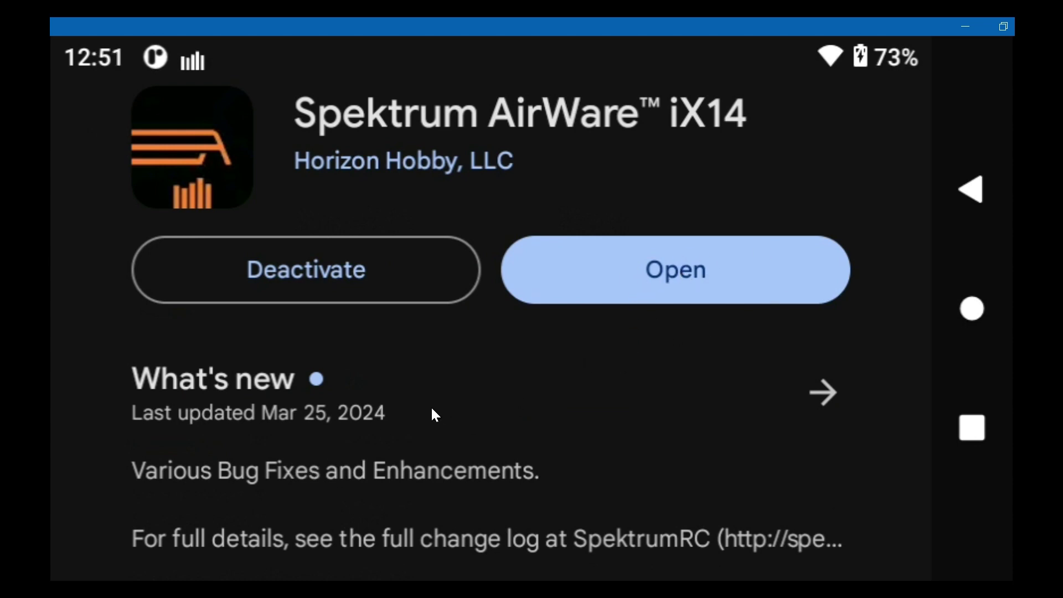
pyautogui.scroll(-4, 433, 410)
pyautogui.scroll(-2, 432, 410)
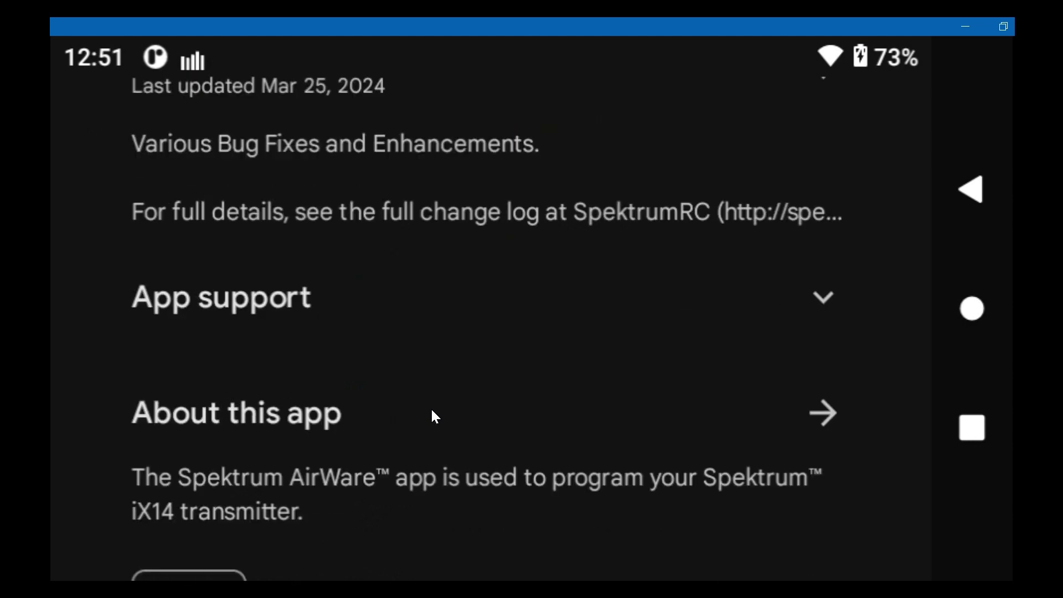
pyautogui.scroll(8, 432, 411)
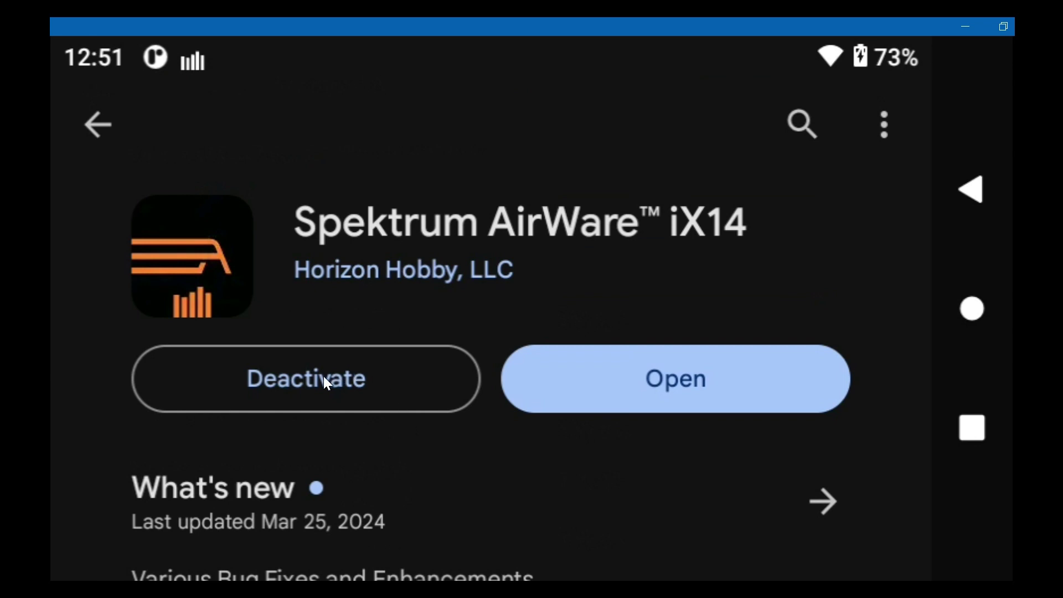
# Return to the airware results and expand the installed Spektrum AirWare iX14 listing
pyautogui.click(97, 129)
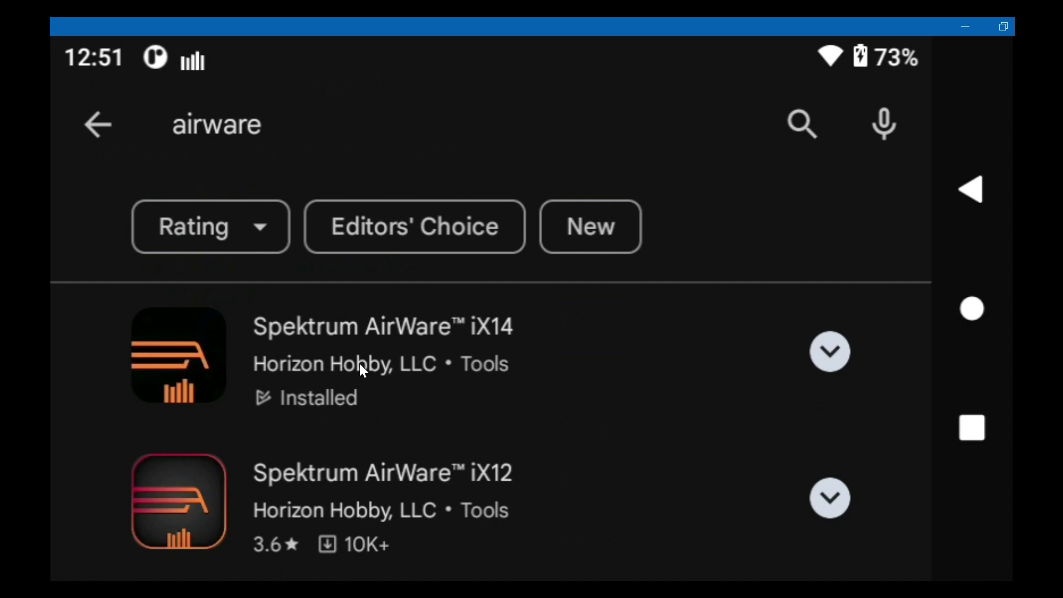
pyautogui.scroll(-2, 364, 370)
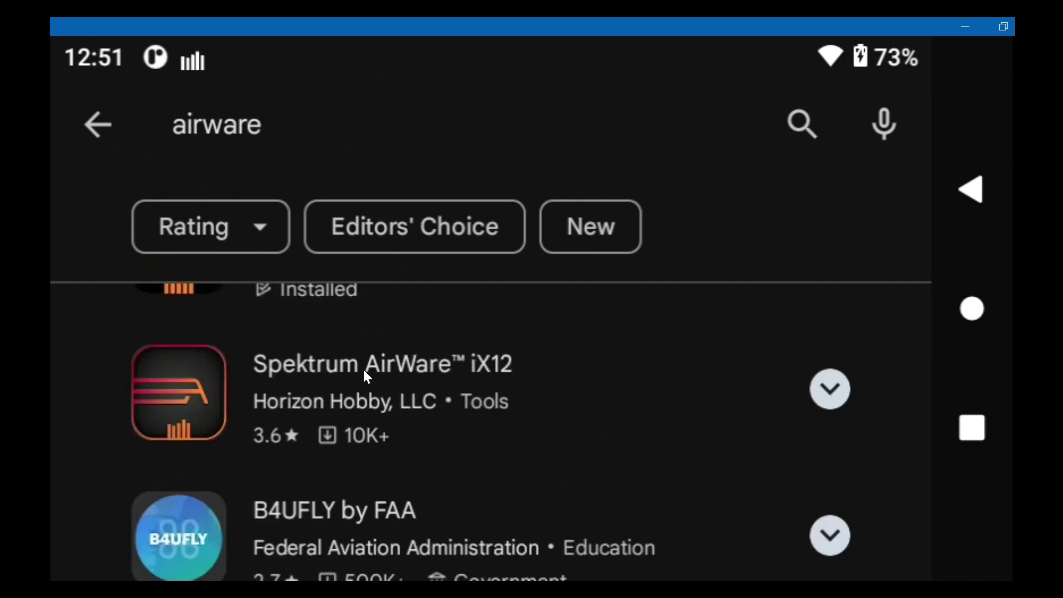
pyautogui.scroll(2, 365, 377)
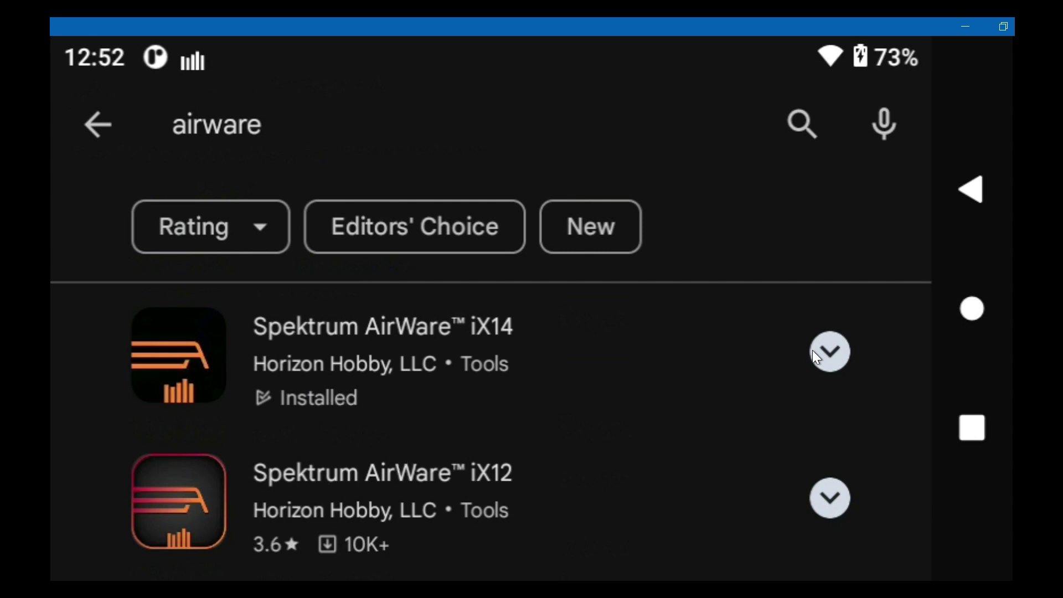
pyautogui.click(828, 351)
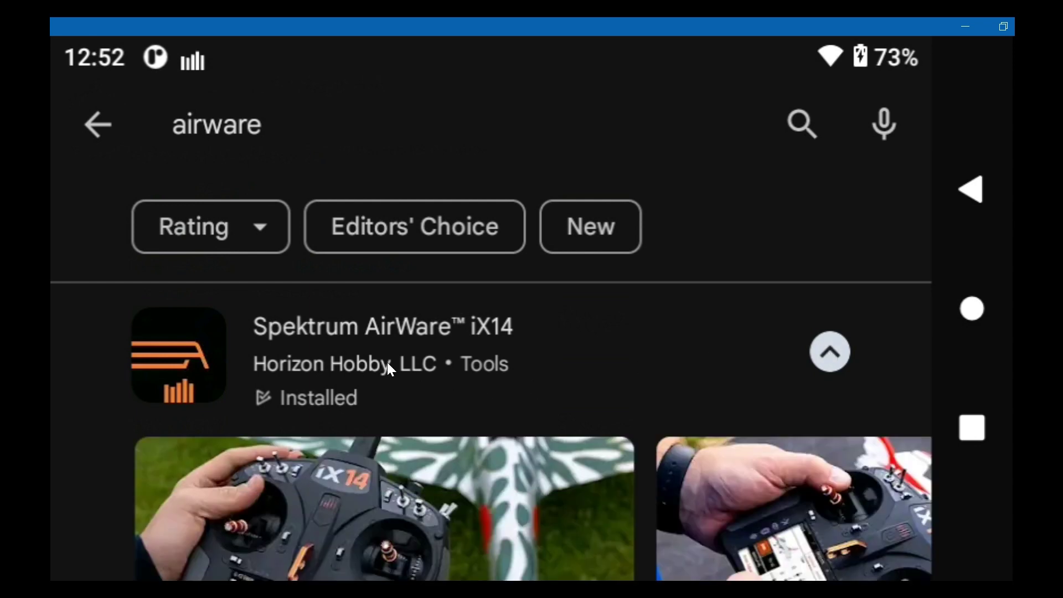
pyautogui.scroll(-3, 360, 365)
pyautogui.scroll(3, 344, 384)
pyautogui.scroll(-2, 355, 382)
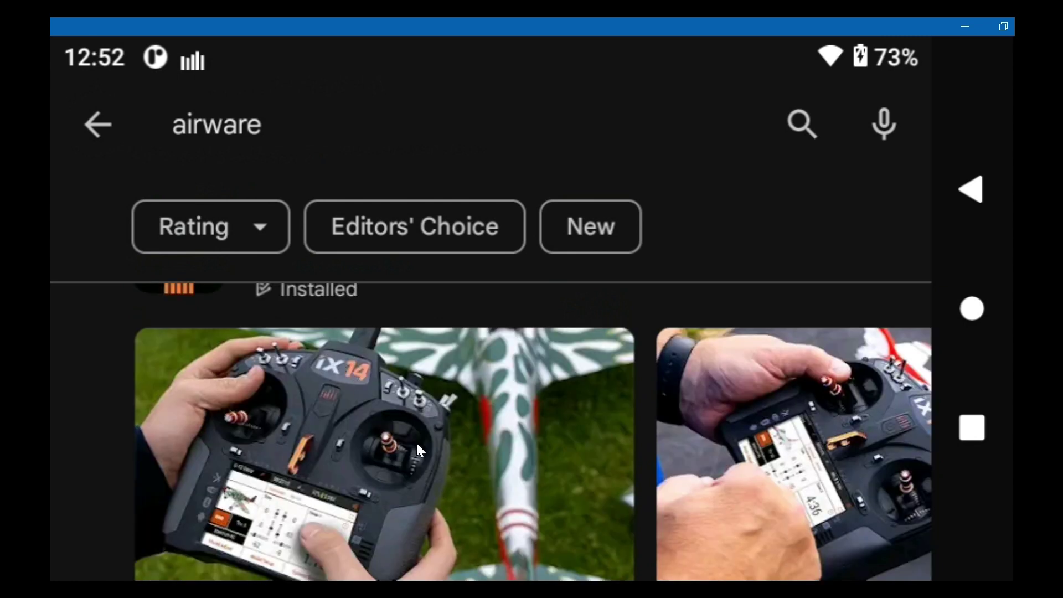
pyautogui.scroll(-7, 417, 441)
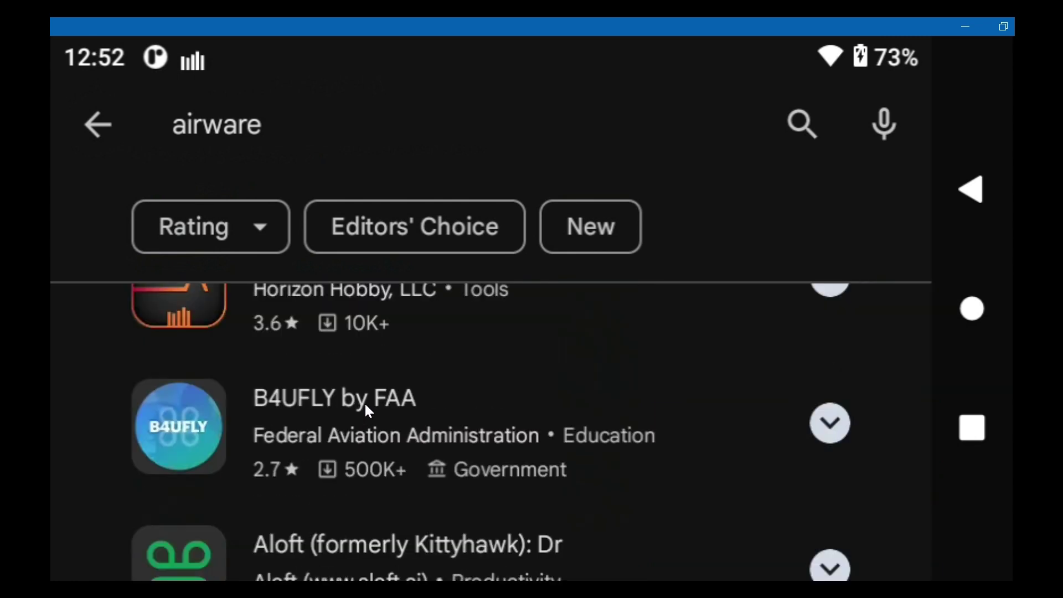
# Exit the Play Store and swipe its card out of the recent apps
pyautogui.click(98, 125)
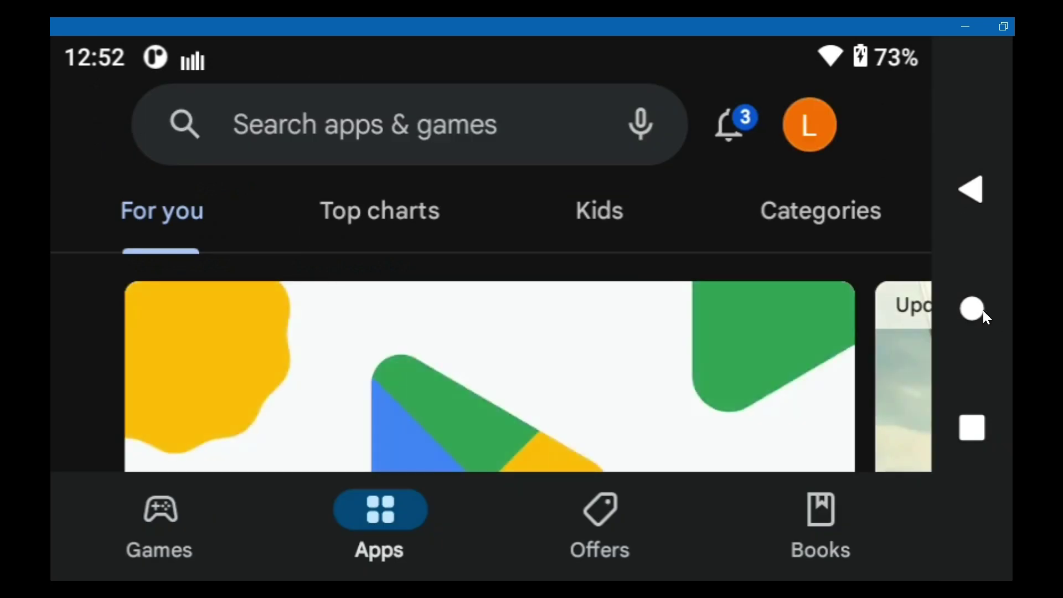
pyautogui.click(971, 188)
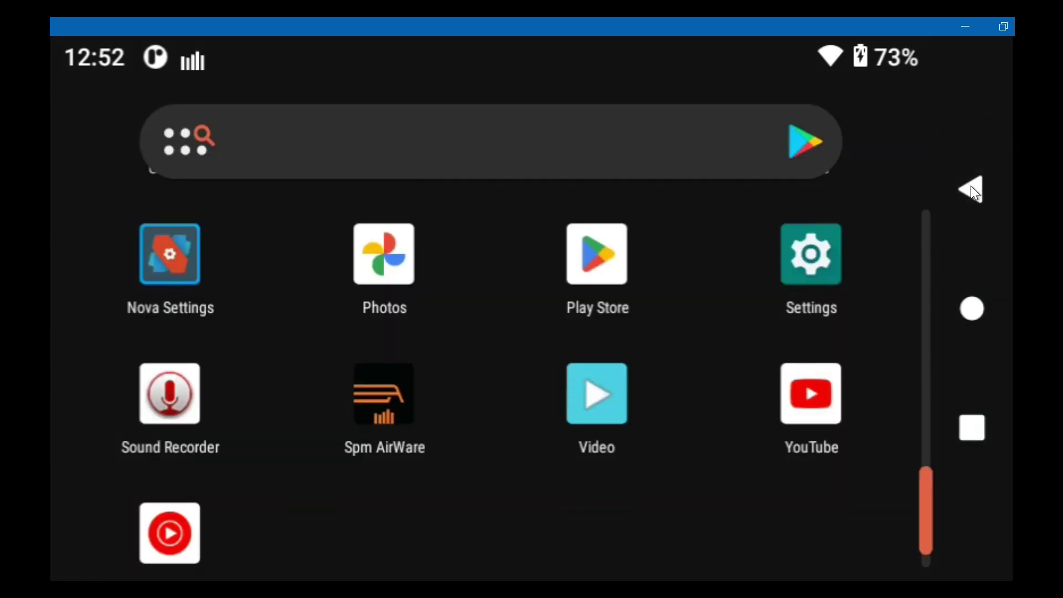
pyautogui.click(972, 430)
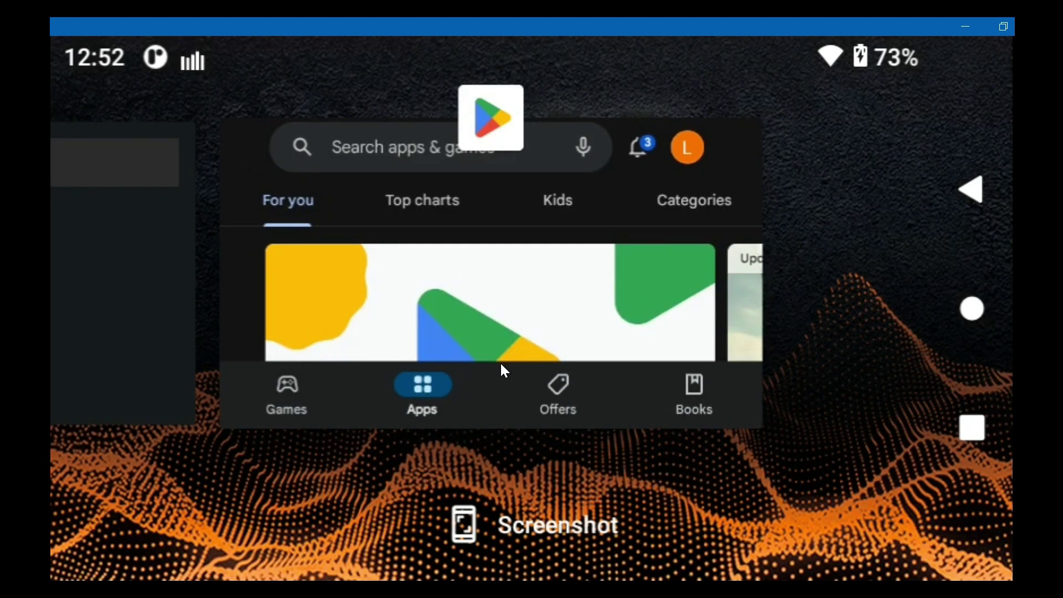
pyautogui.moveTo(500, 361); pyautogui.dragTo(504, 18)
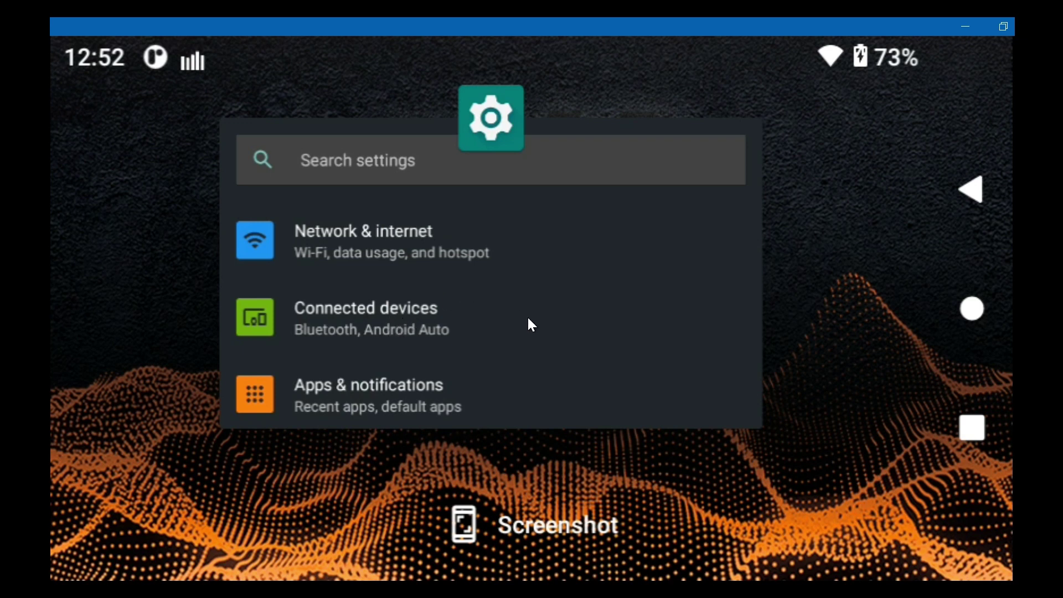
# Leave Recents, relaunch Spektrum AirWare and open its dashboard System Settings menu
pyautogui.click(489, 18)
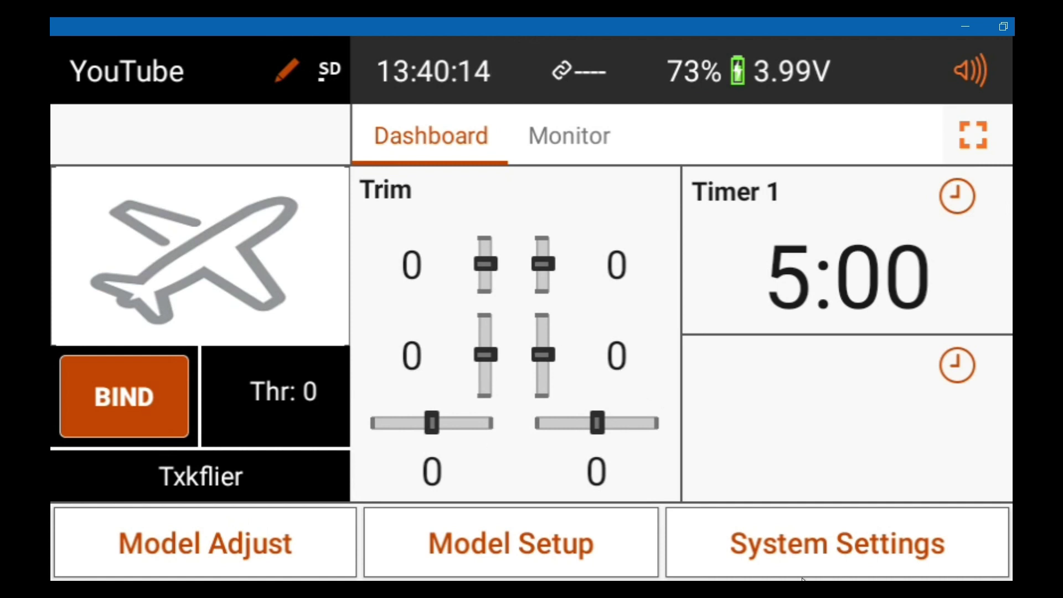
pyautogui.click(773, 544)
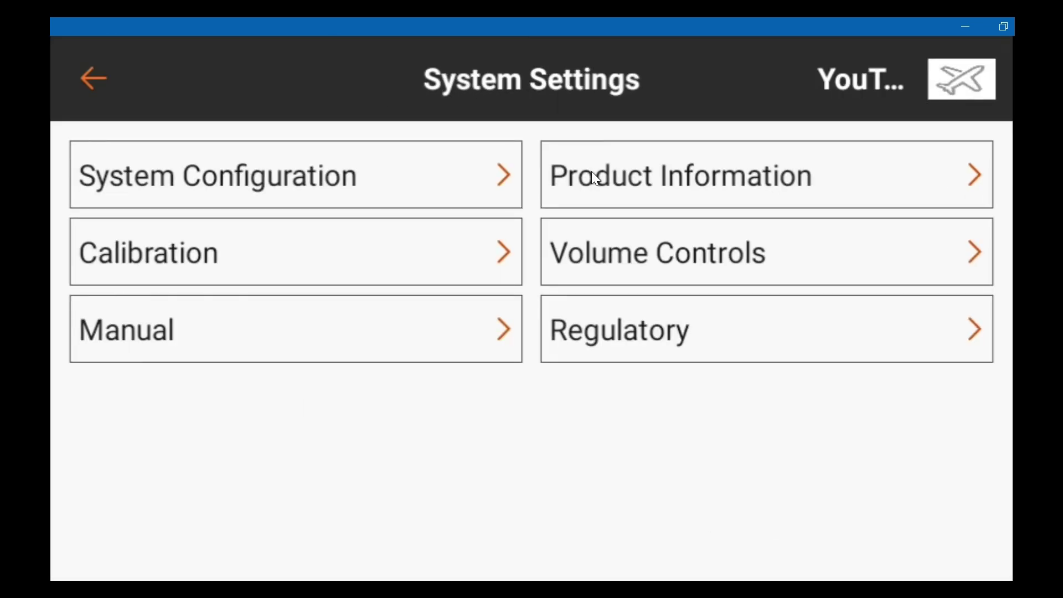
# View AirWare's Product Information page showing app version v1.21.07
pyautogui.click(594, 190)
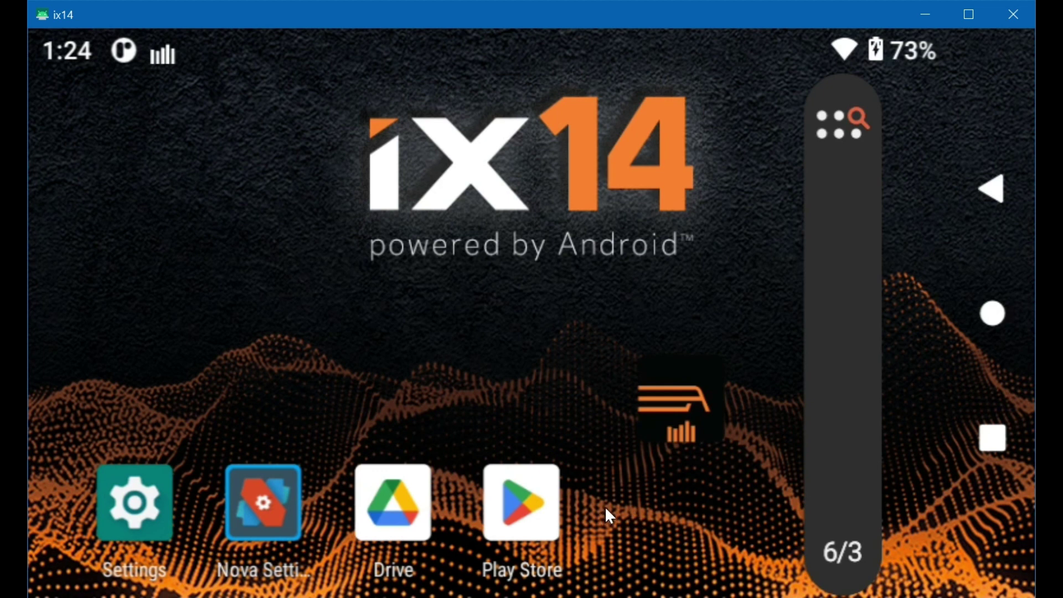
# Swipe the AirWare card out of Recents until no recent items remain, then go home
pyautogui.click(993, 313)
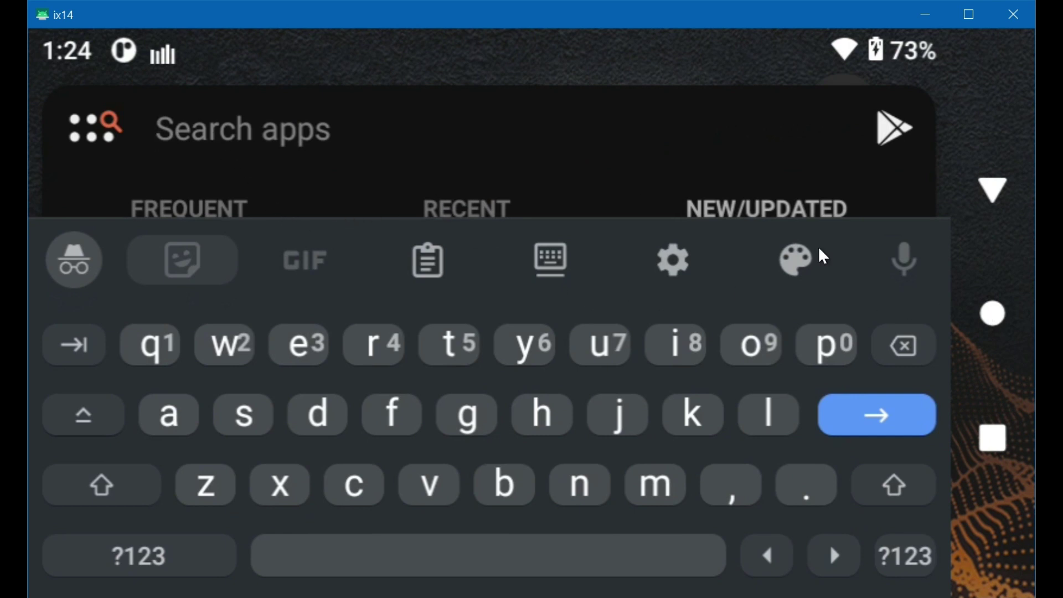
pyautogui.click(1001, 440)
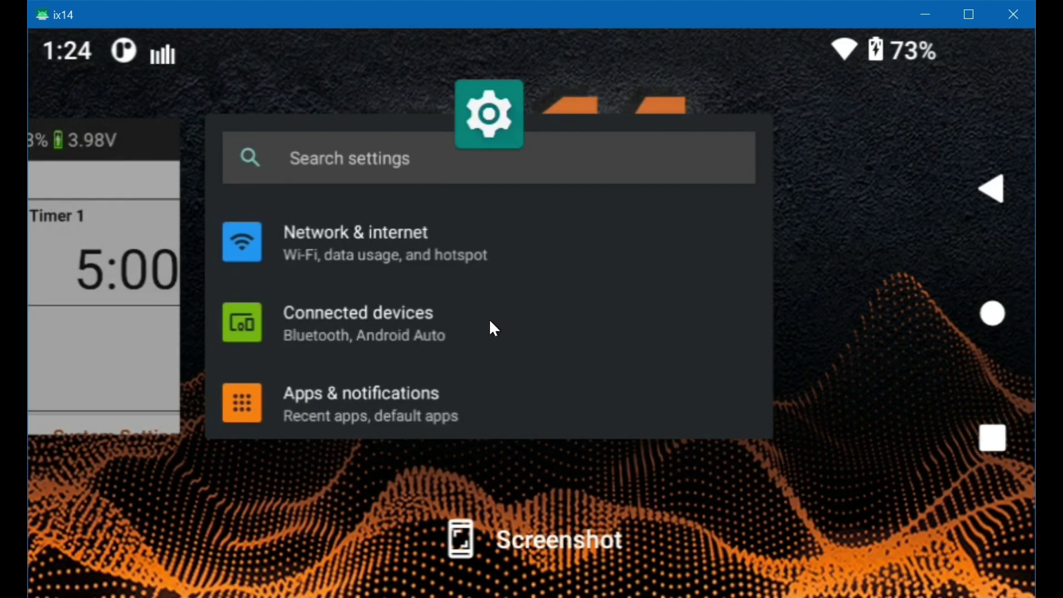
pyautogui.scroll(-3, 494, 331)
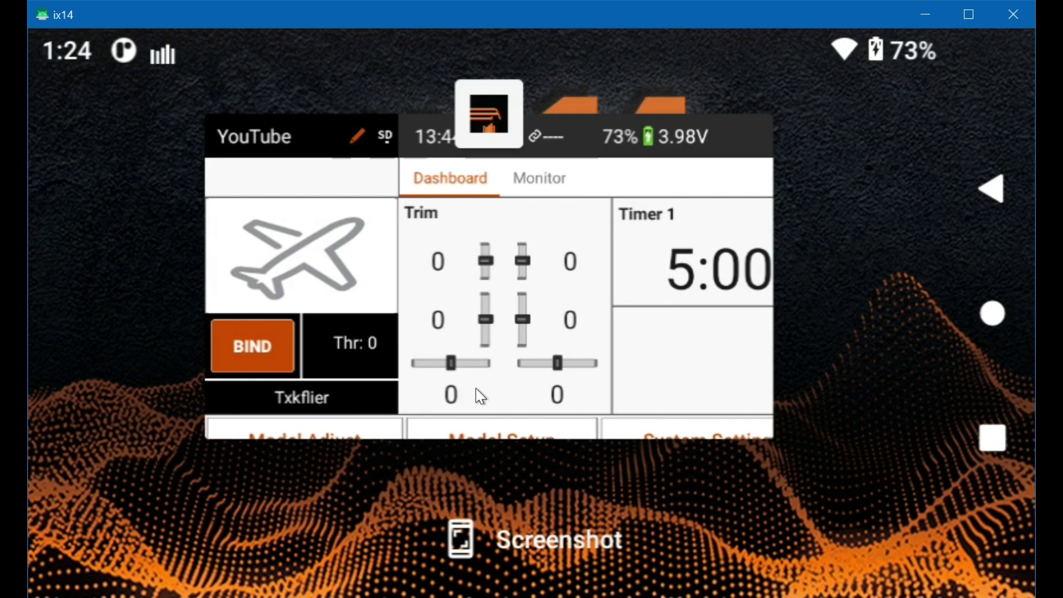
pyautogui.moveTo(476, 393); pyautogui.dragTo(501, 1)
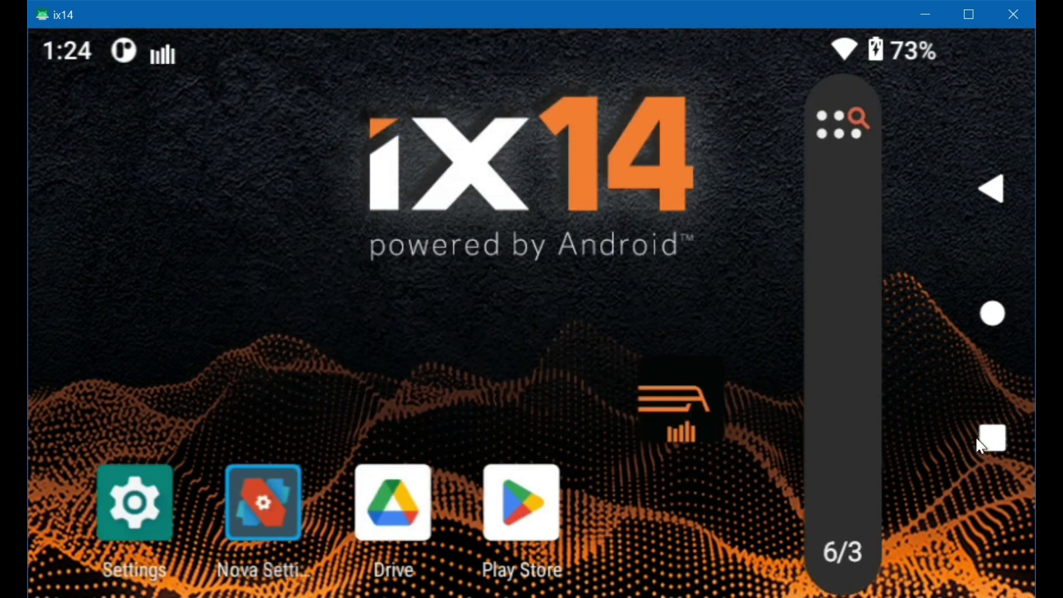
pyautogui.click(984, 445)
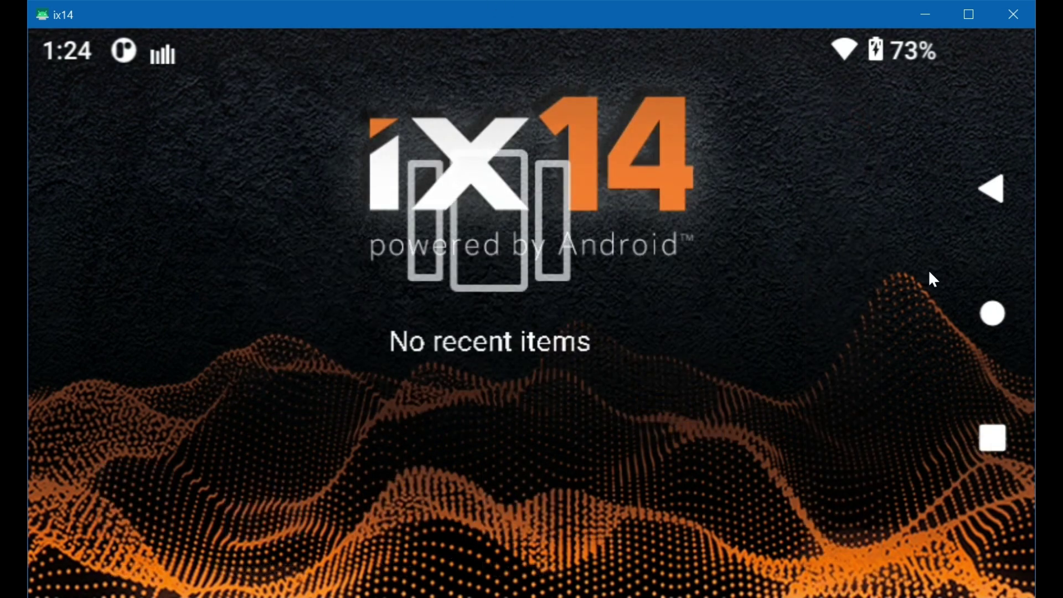
pyautogui.click(992, 314)
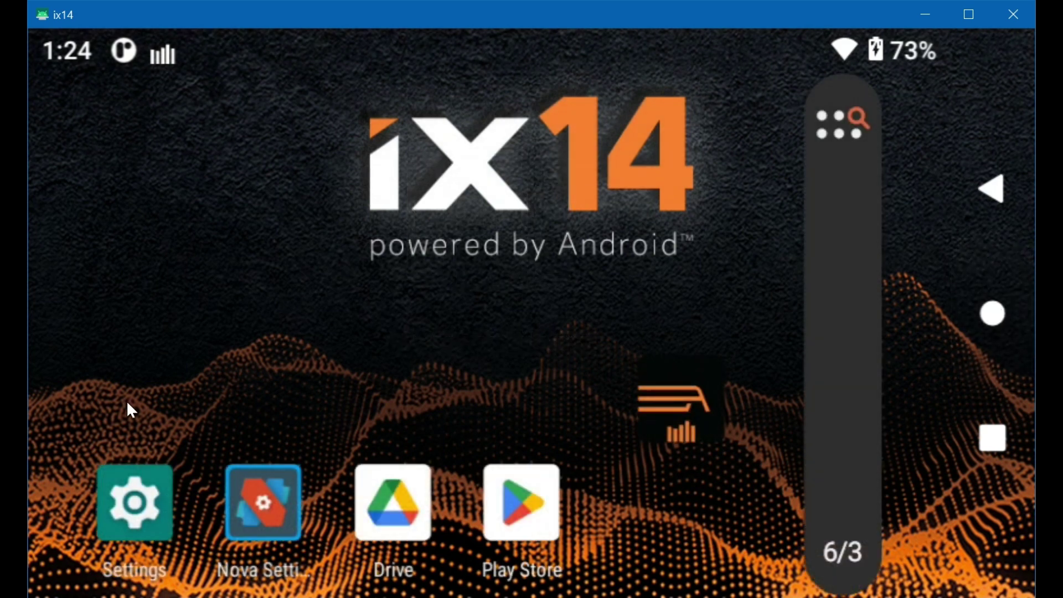
# Launch Settings and search for 'display over other apps'
pyautogui.click(130, 515)
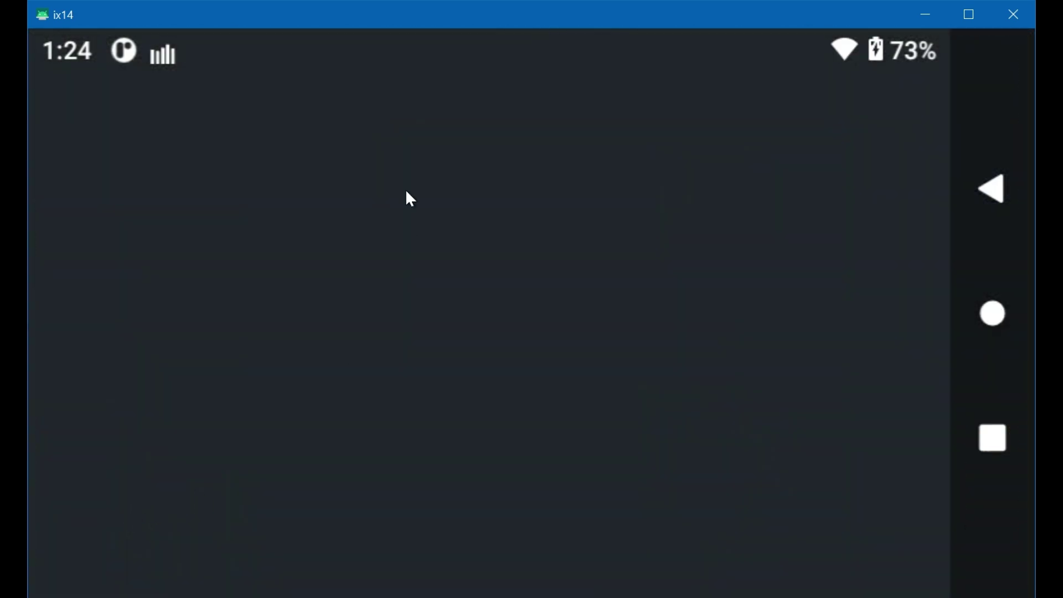
pyautogui.click(263, 152)
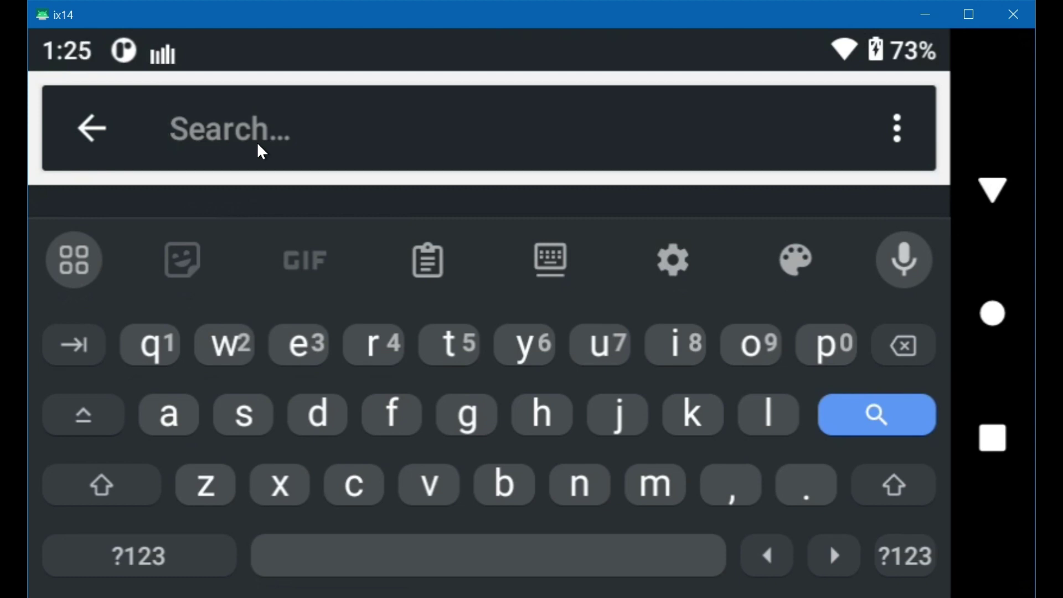
pyautogui.write('di')
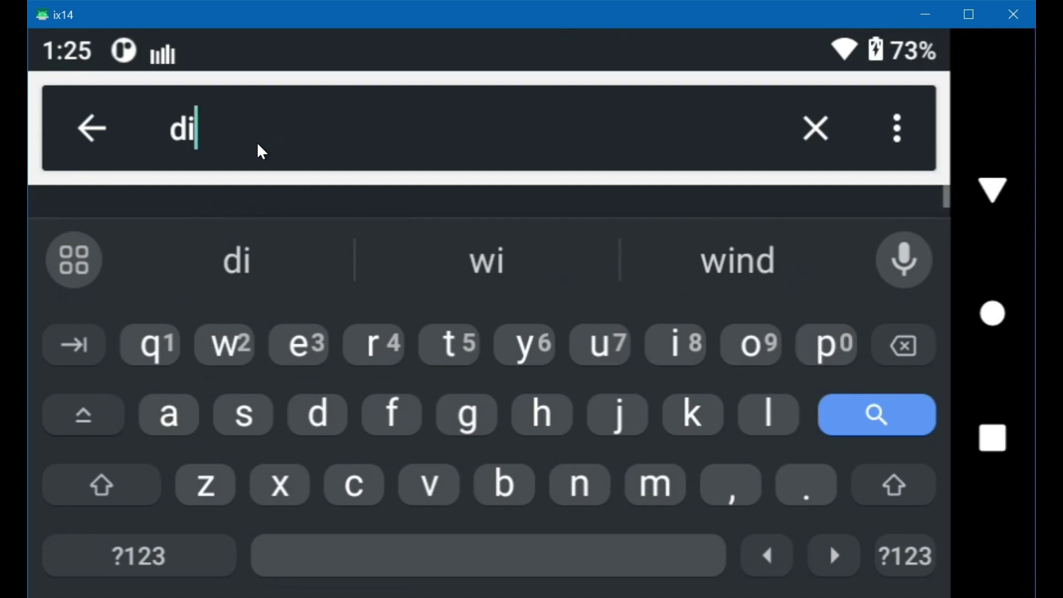
pyautogui.write('splay over')
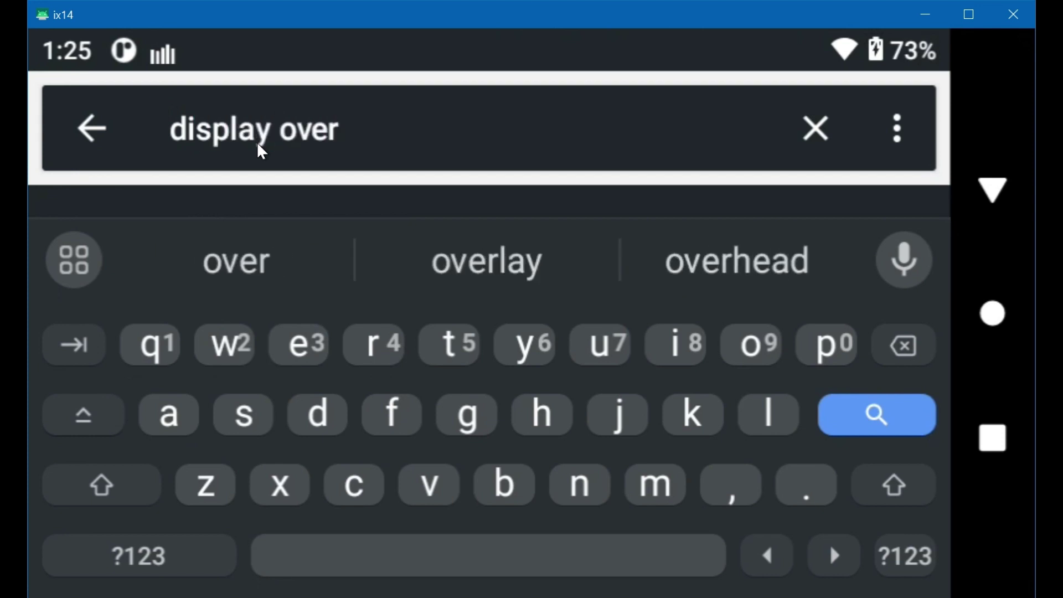
pyautogui.write(' other apps')
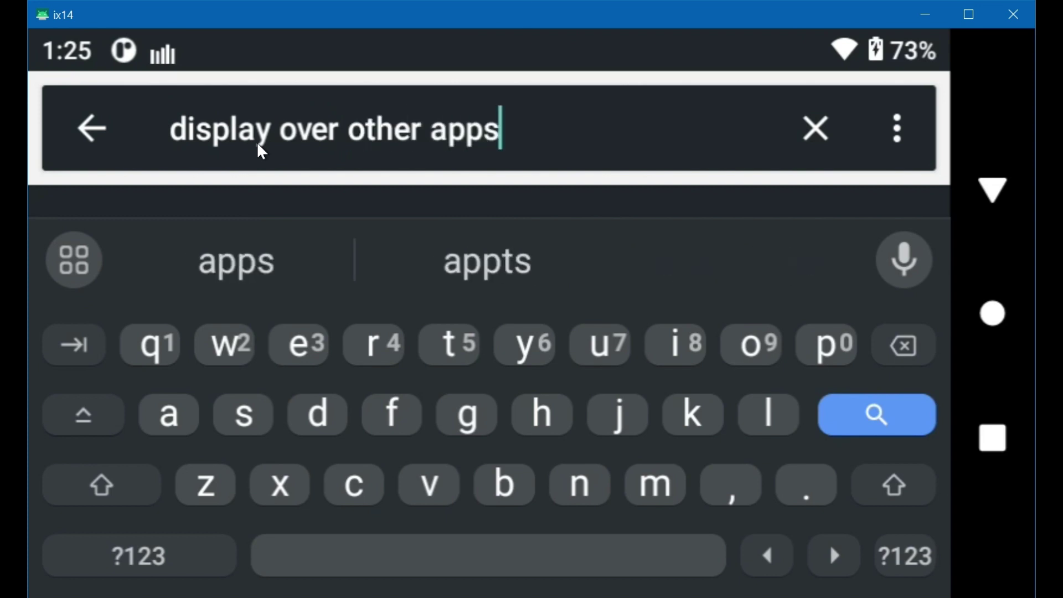
pyautogui.press('Return')
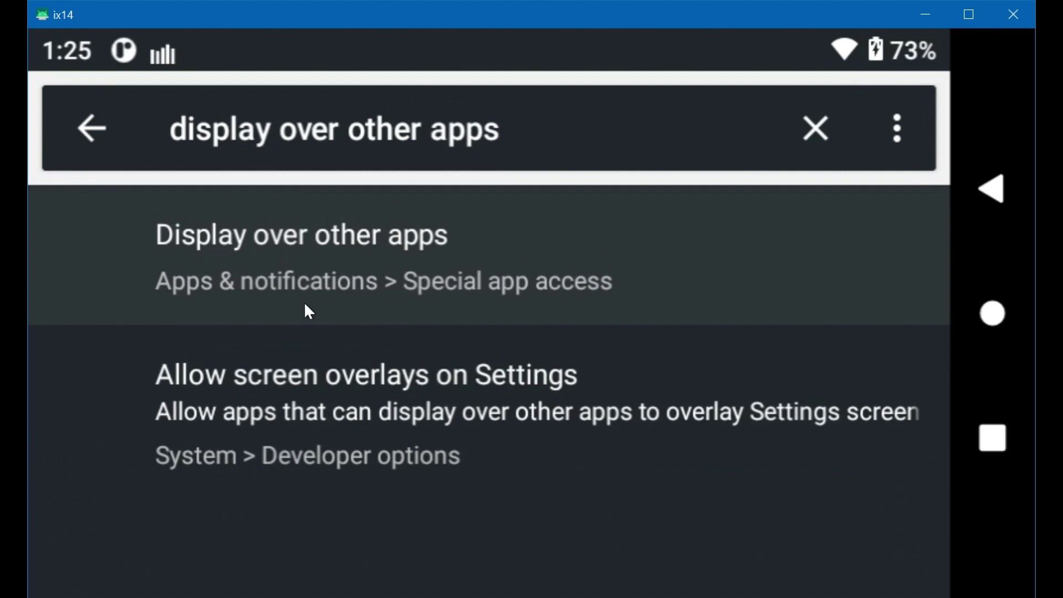
# Open the Display over other apps list and scroll to Spektrum AirWare, marked Allowed
pyautogui.click(258, 250)
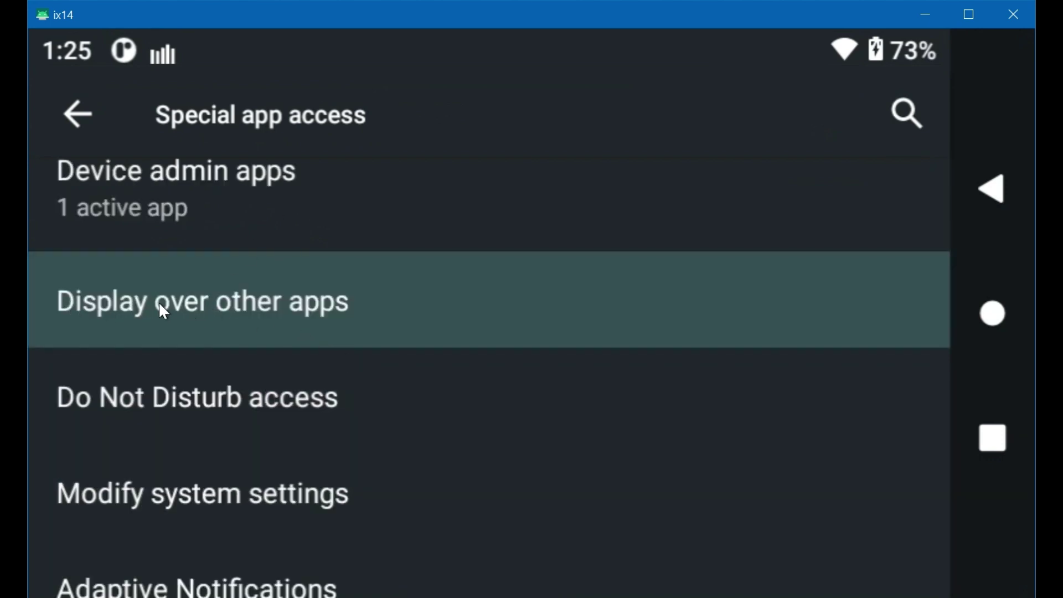
pyautogui.click(270, 302)
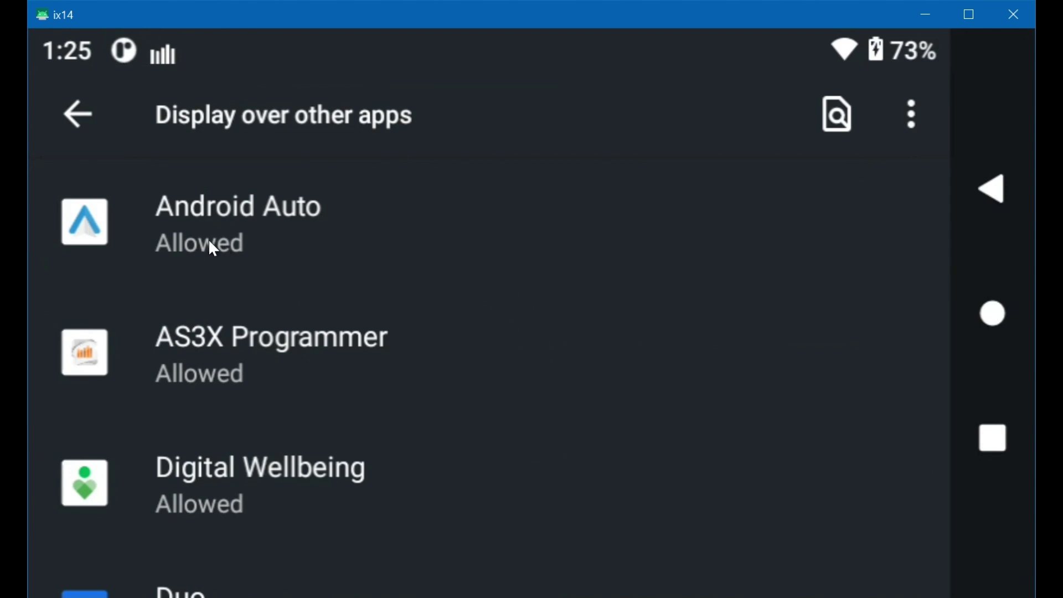
pyautogui.scroll(-1, 212, 240)
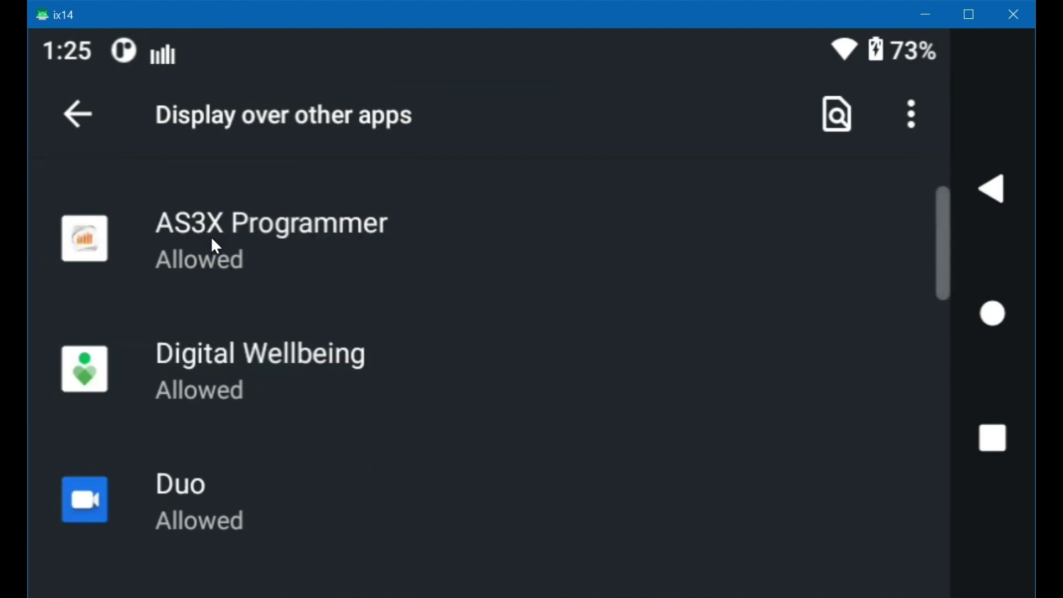
pyautogui.scroll(-1, 212, 239)
pyautogui.scroll(-1, 213, 242)
pyautogui.scroll(-1, 213, 243)
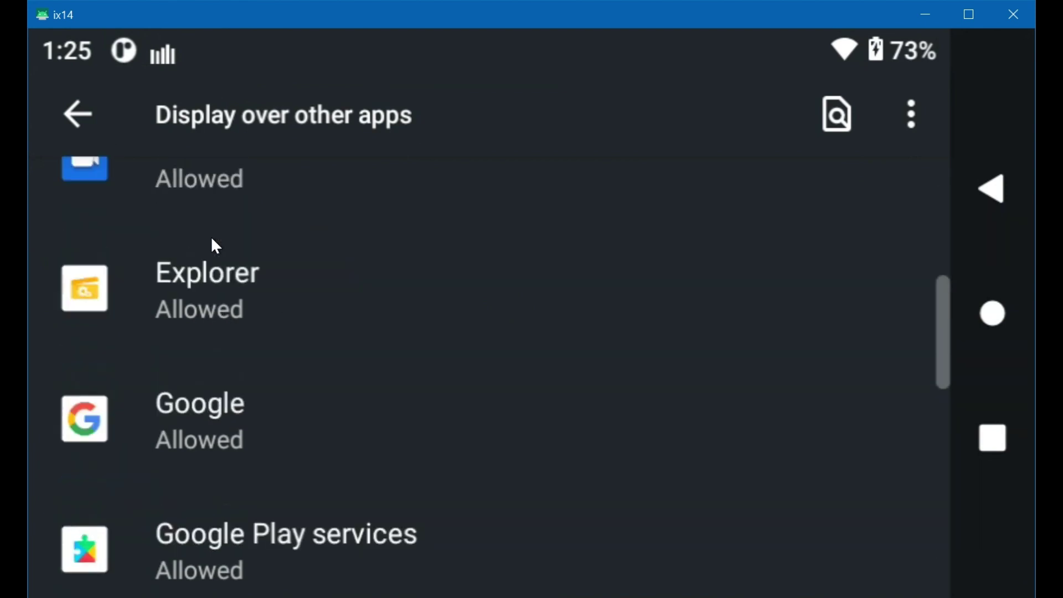
pyautogui.scroll(-1, 214, 244)
pyautogui.scroll(-2, 215, 245)
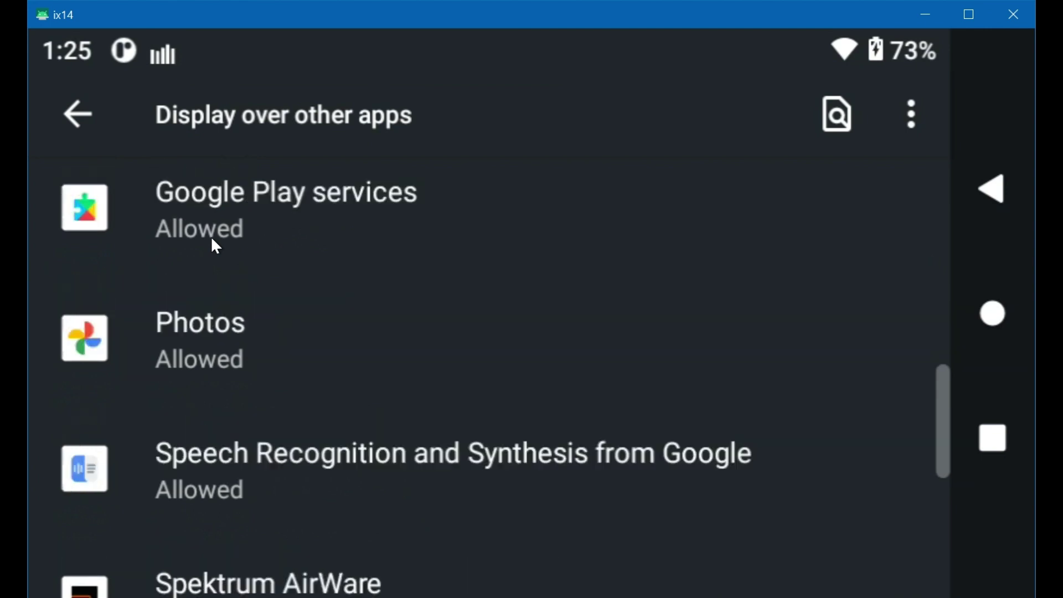
pyautogui.scroll(-1, 215, 245)
pyautogui.scroll(-1, 215, 245)
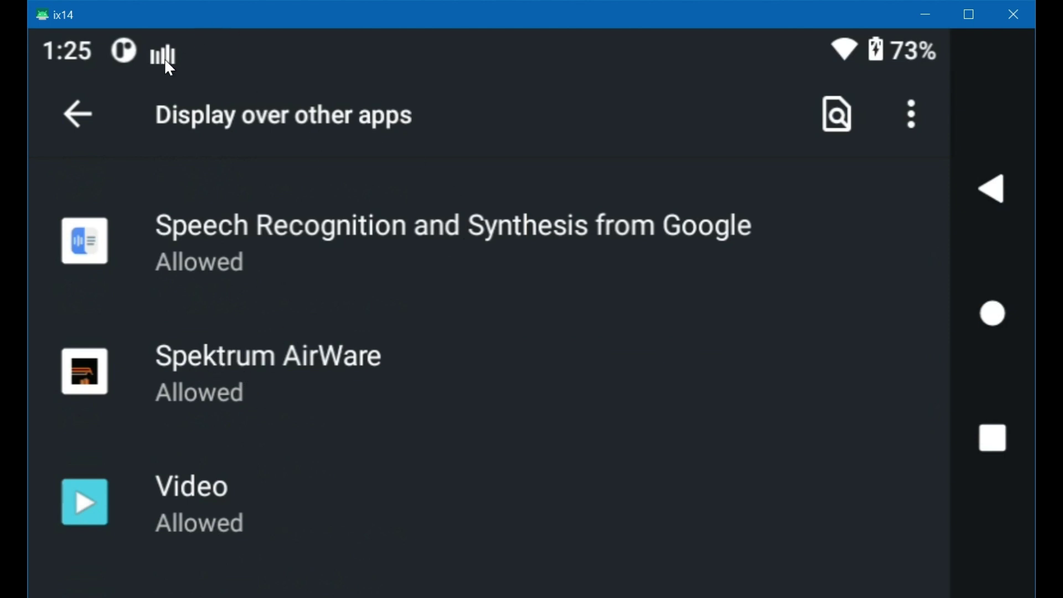
# Replace the Settings search query with 'airware' and run it
pyautogui.click(78, 116)
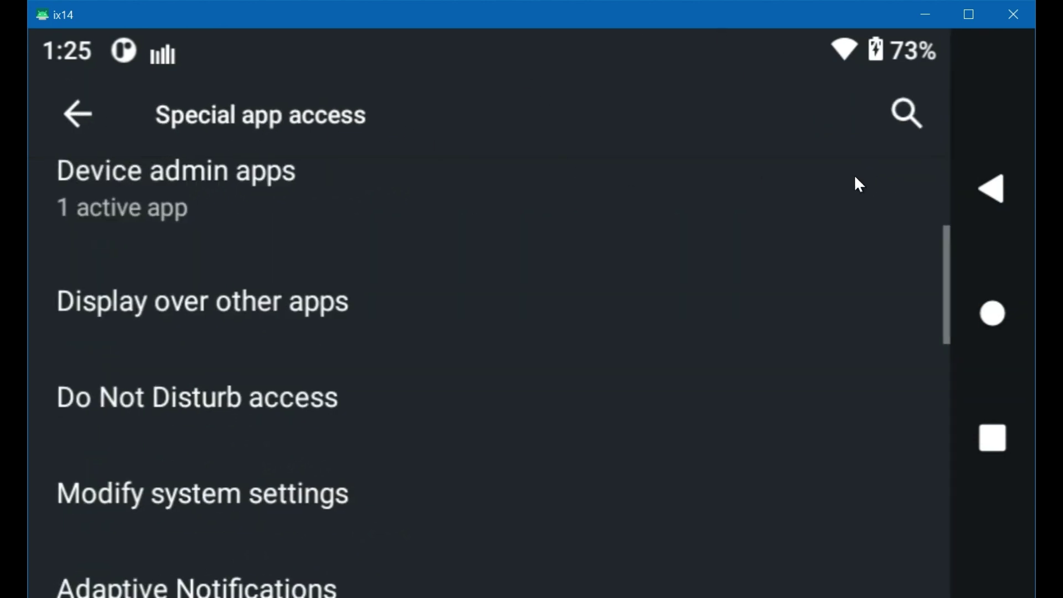
pyautogui.click(71, 114)
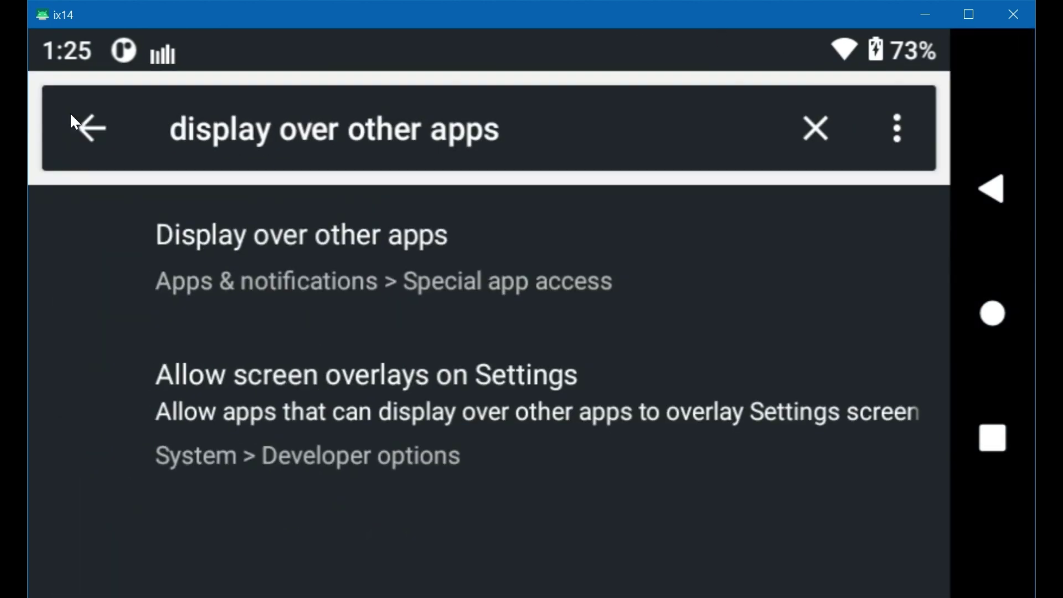
pyautogui.click(819, 131)
pyautogui.write('airware')
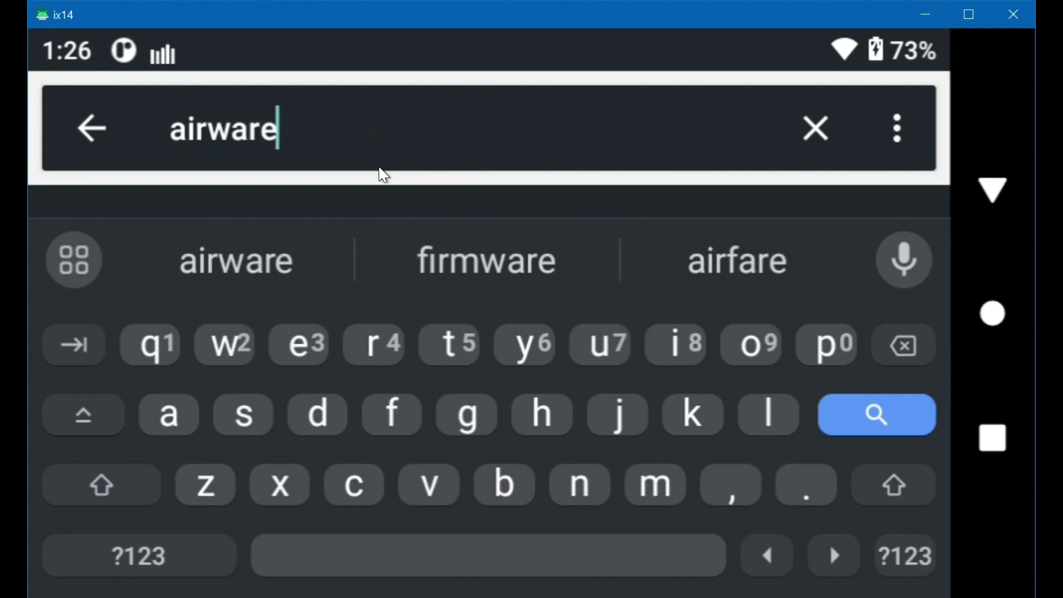
pyautogui.press('Return')
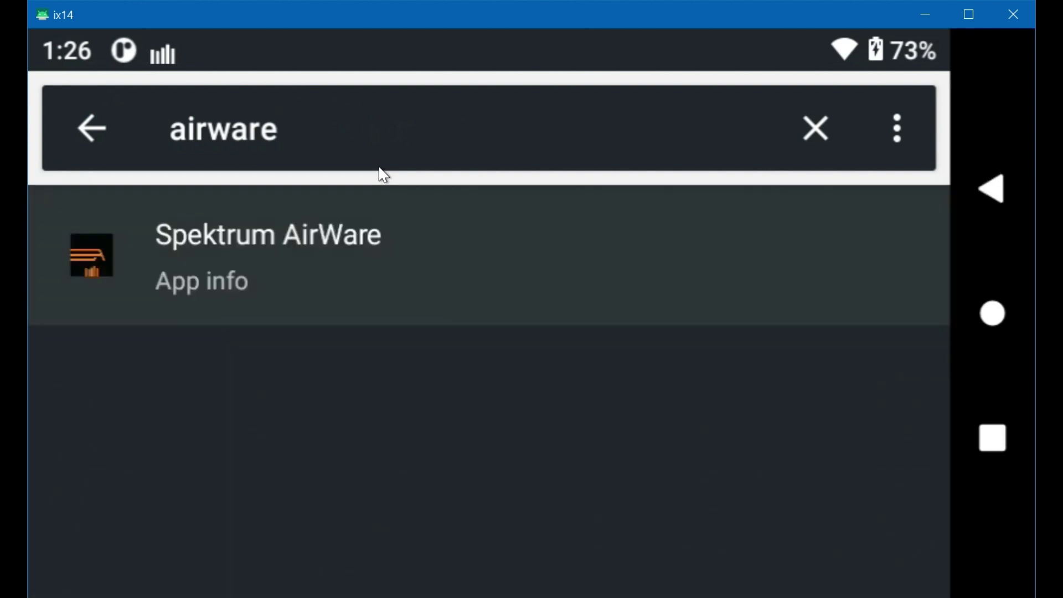
# Open Spektrum AirWare's App info and expand Advanced to show Display over other apps
pyautogui.click(245, 239)
pyautogui.scroll(-10, 335, 297)
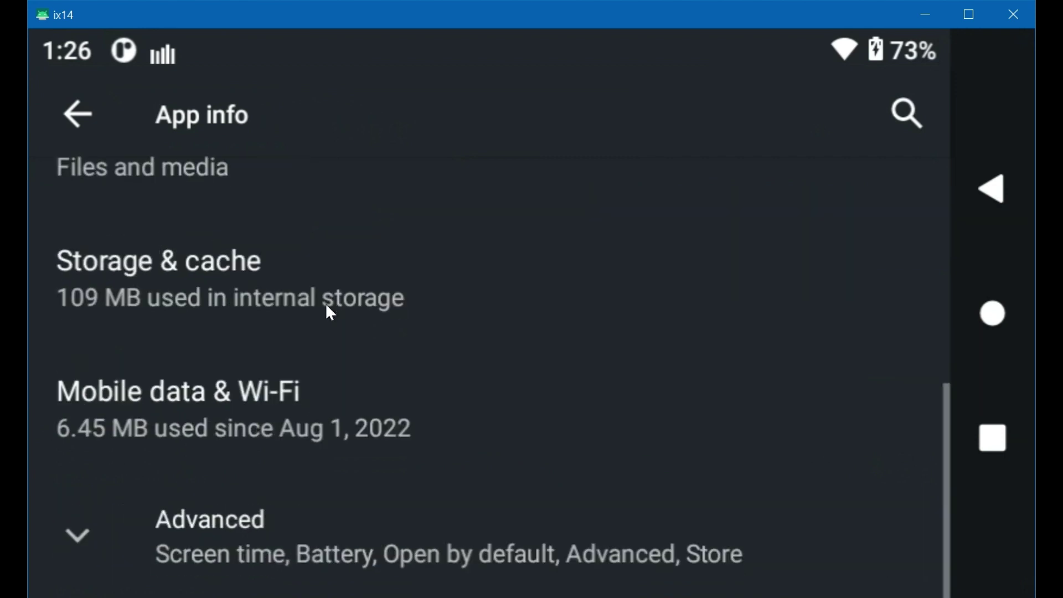
pyautogui.click(215, 551)
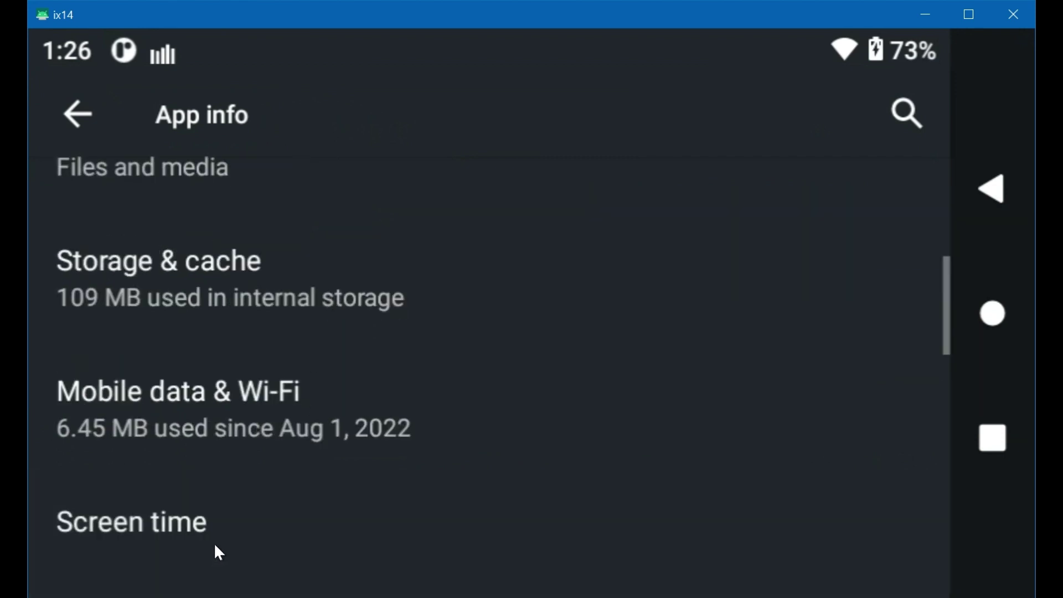
pyautogui.scroll(-2, 384, 335)
pyautogui.scroll(-4, 385, 335)
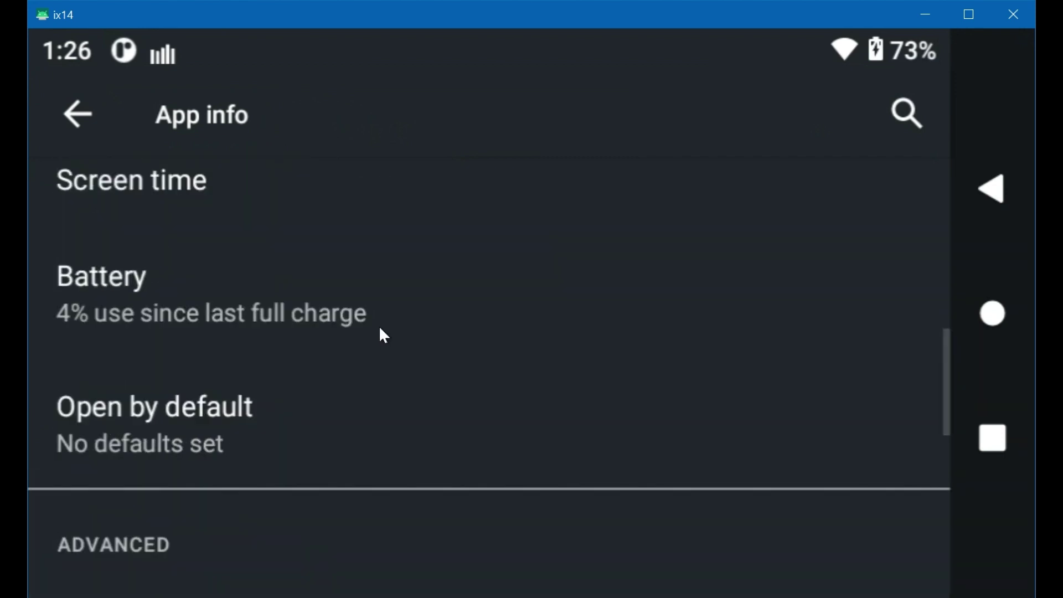
pyautogui.scroll(-2, 385, 335)
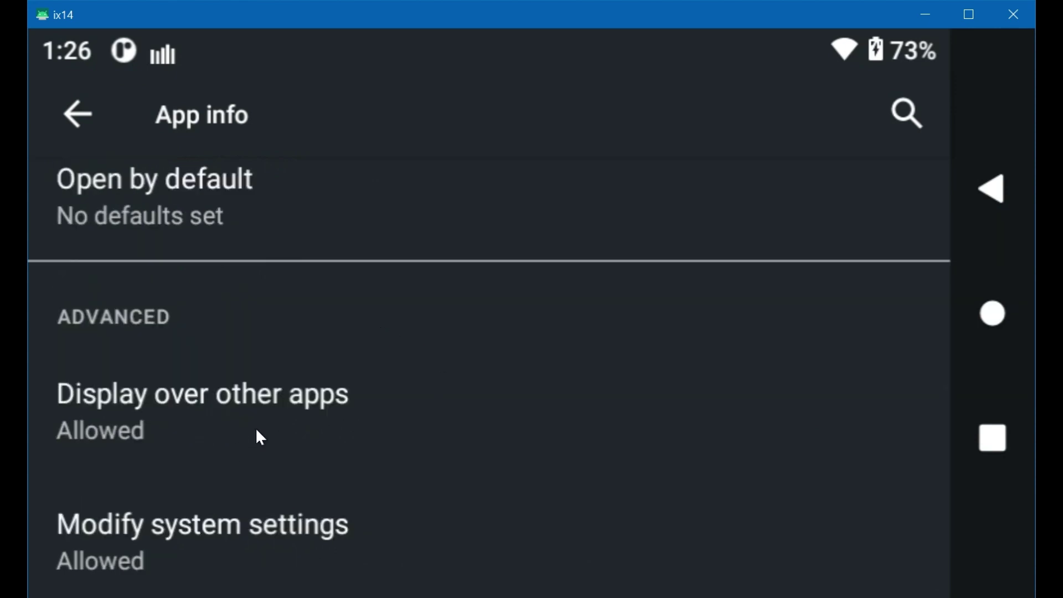
# Confirm AirWare's Allow display over other apps toggle is on, then return to App info
pyautogui.click(124, 406)
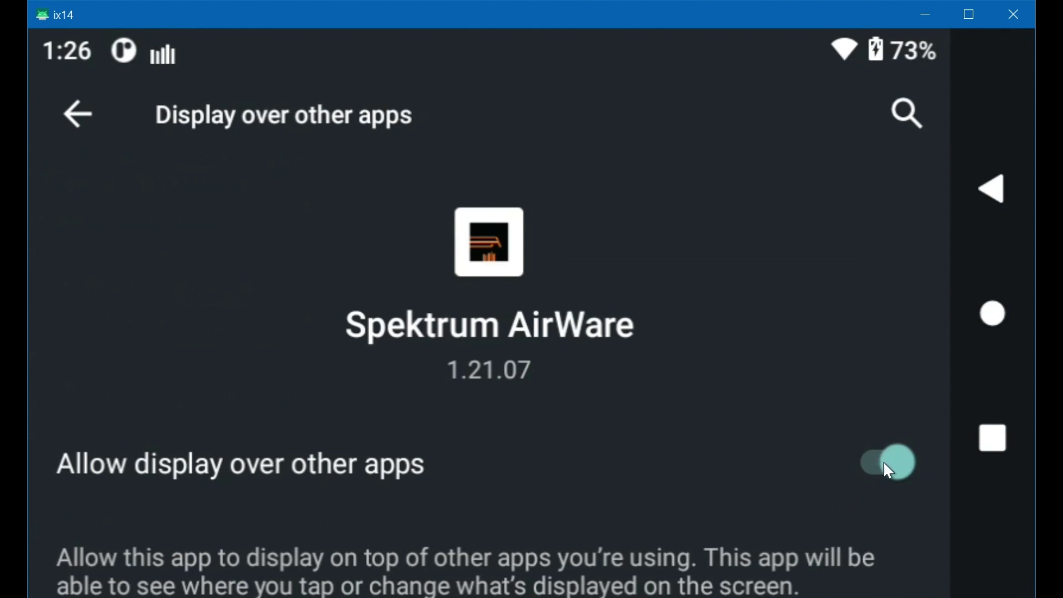
pyautogui.click(75, 111)
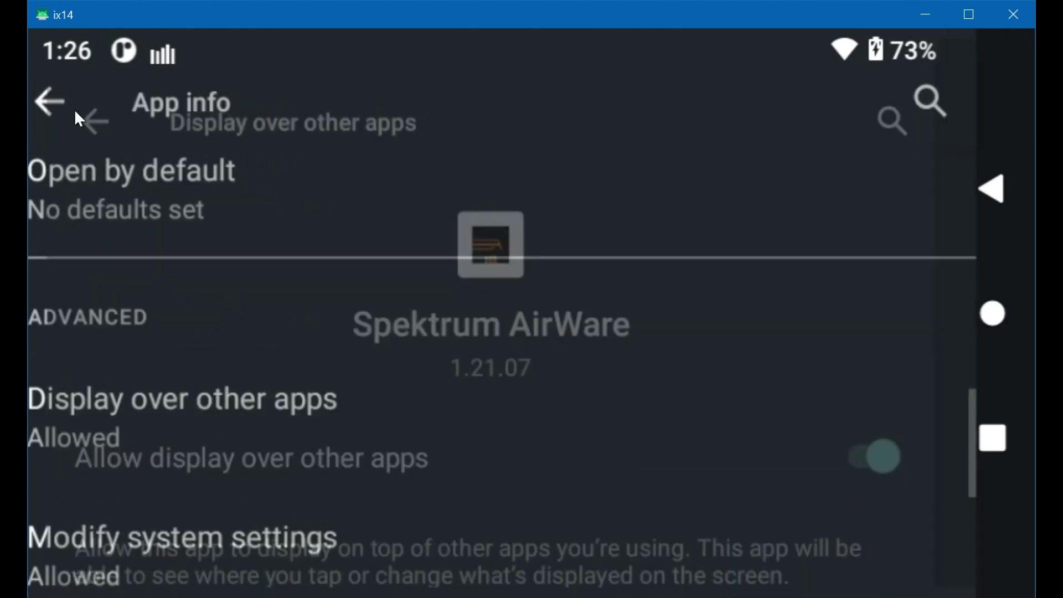
# Back out of Settings, dismiss its card from Recents, then reopen Recents from AirWare
pyautogui.click(76, 113)
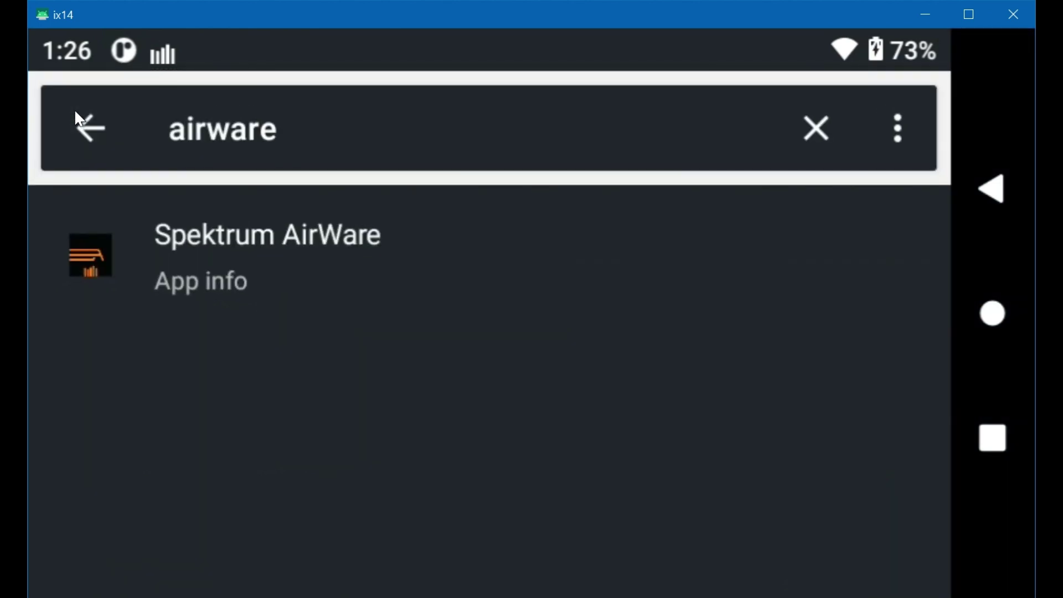
pyautogui.click(81, 126)
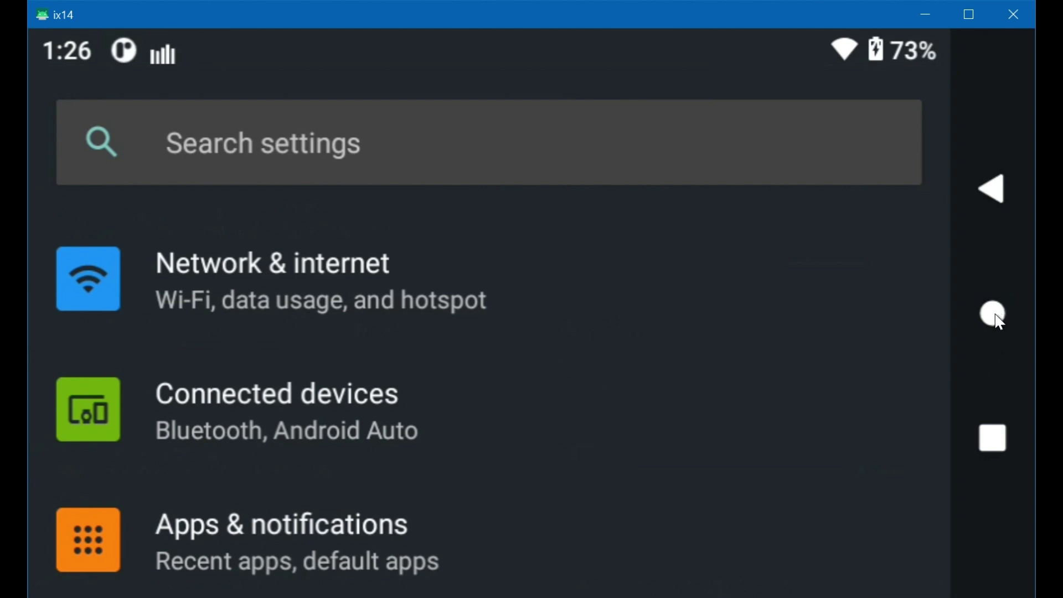
pyautogui.click(995, 440)
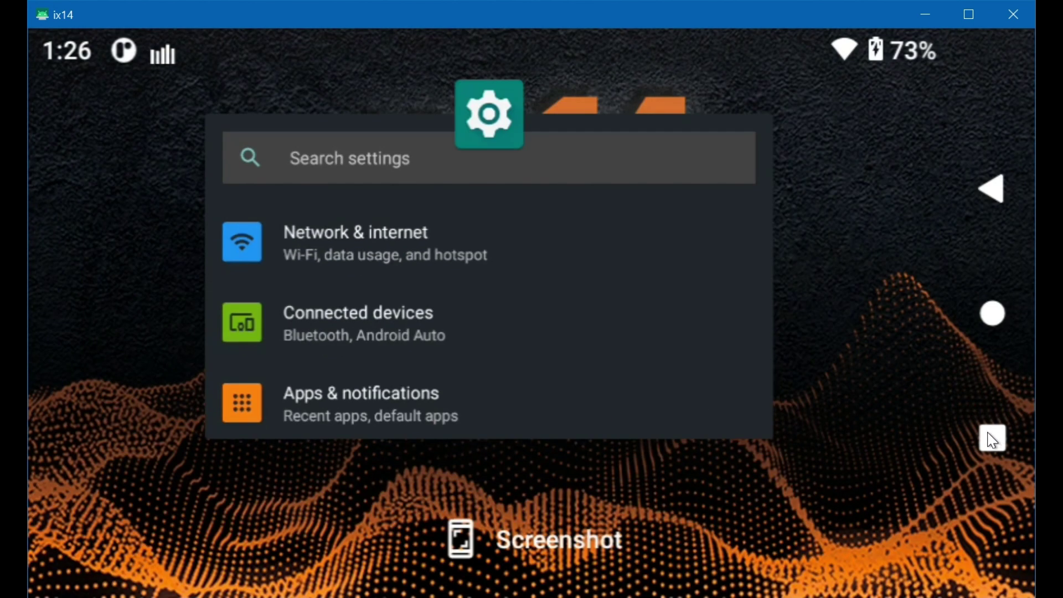
pyautogui.moveTo(487, 379); pyautogui.dragTo(468, 2)
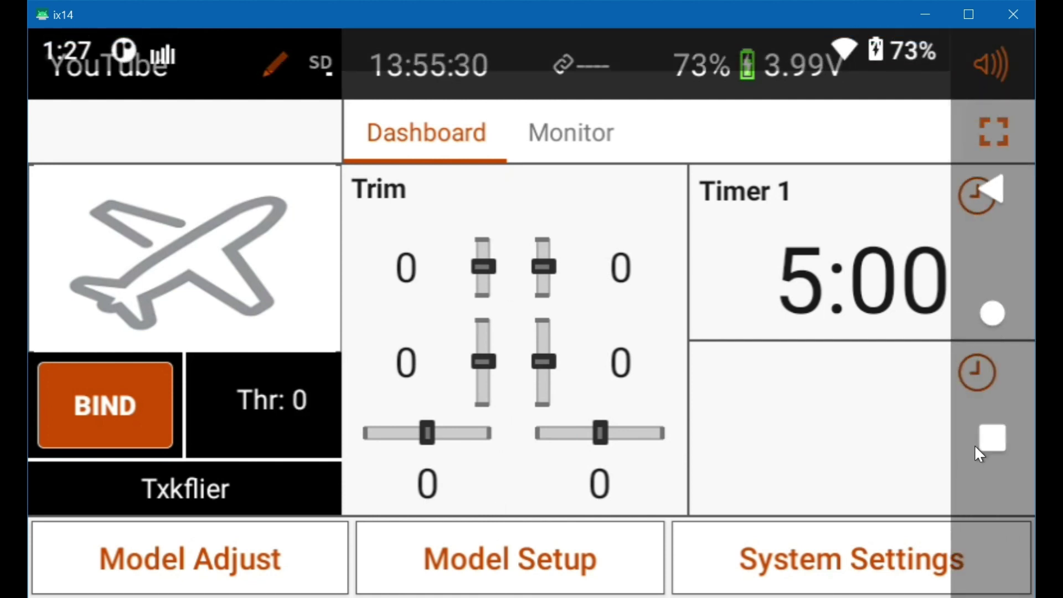
pyautogui.click(992, 438)
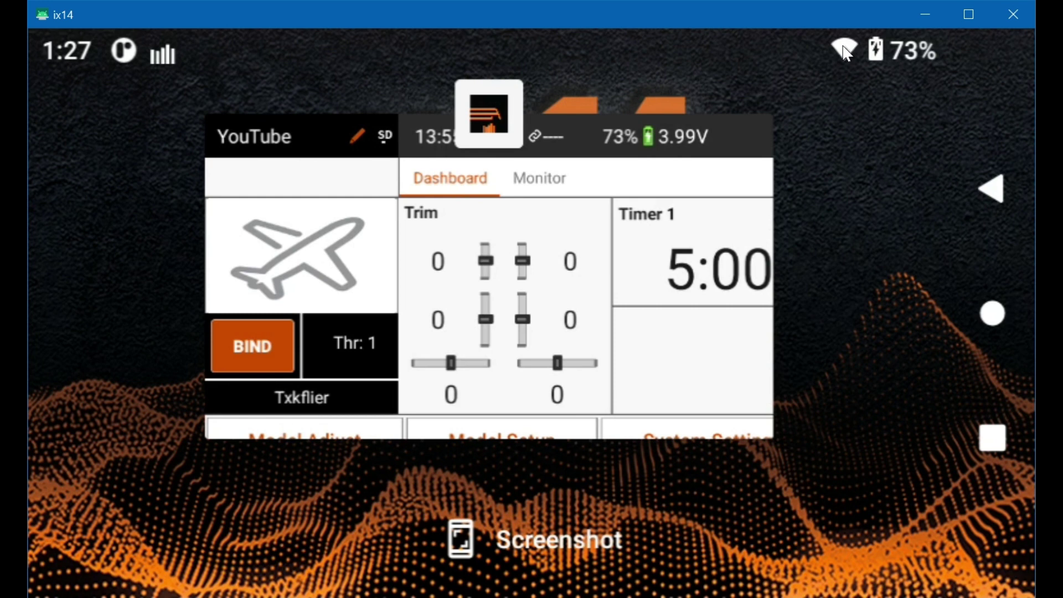
# Turn Wi-Fi off from the quick settings shade and return to the recent apps overview
pyautogui.moveTo(372, 52); pyautogui.dragTo(332, 529)
pyautogui.click(104, 196)
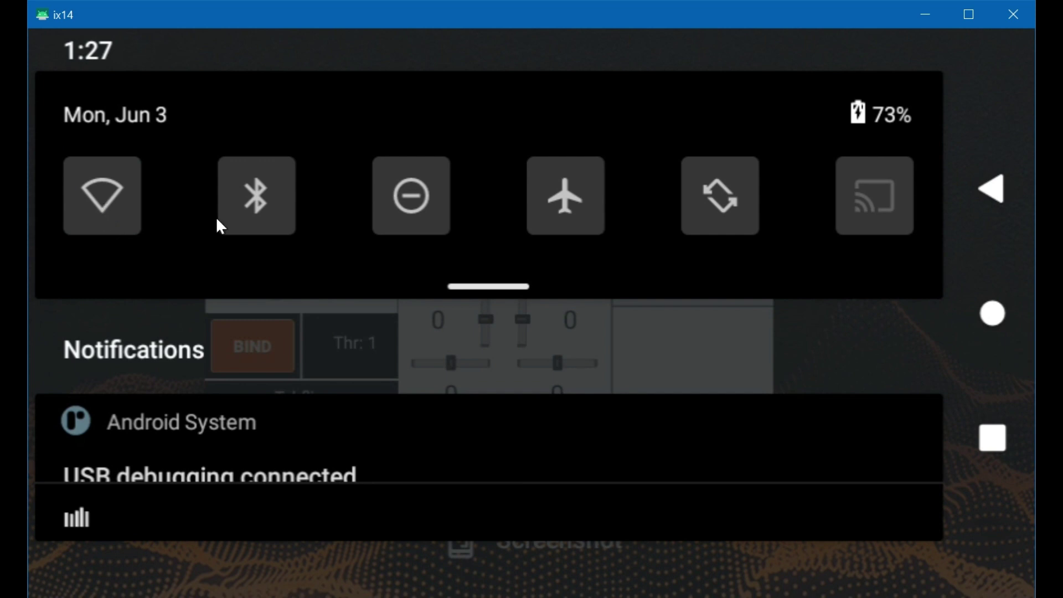
pyautogui.click(993, 438)
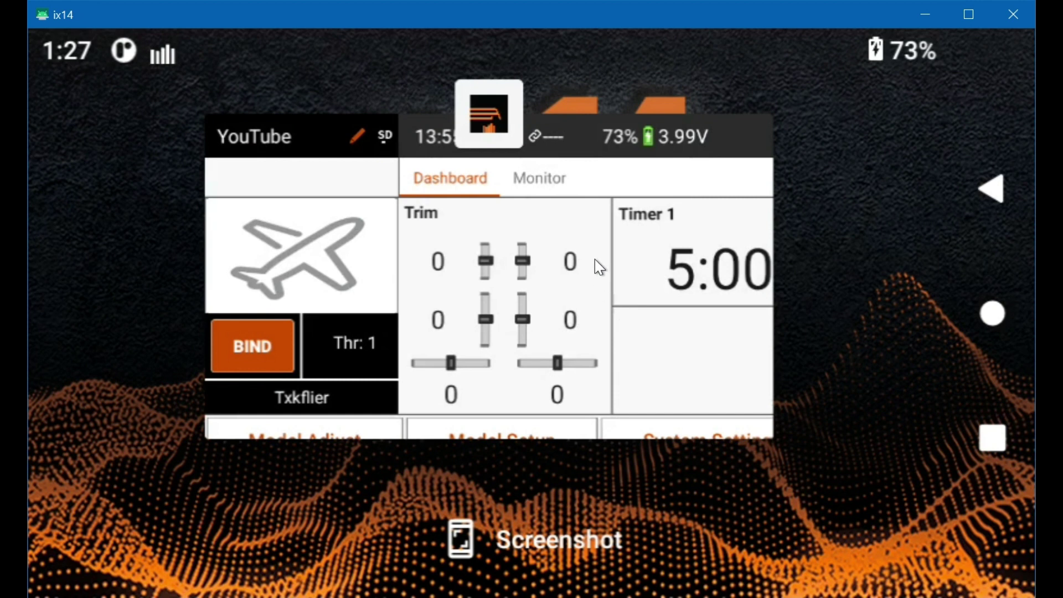
# Reopen the Spektrum AirWare card from Recents to its full-screen Dashboard showing Timer 1 at 5:00
pyautogui.moveTo(632, 292); pyautogui.dragTo(204, 251)
pyautogui.moveTo(338, 281); pyautogui.dragTo(615, 294)
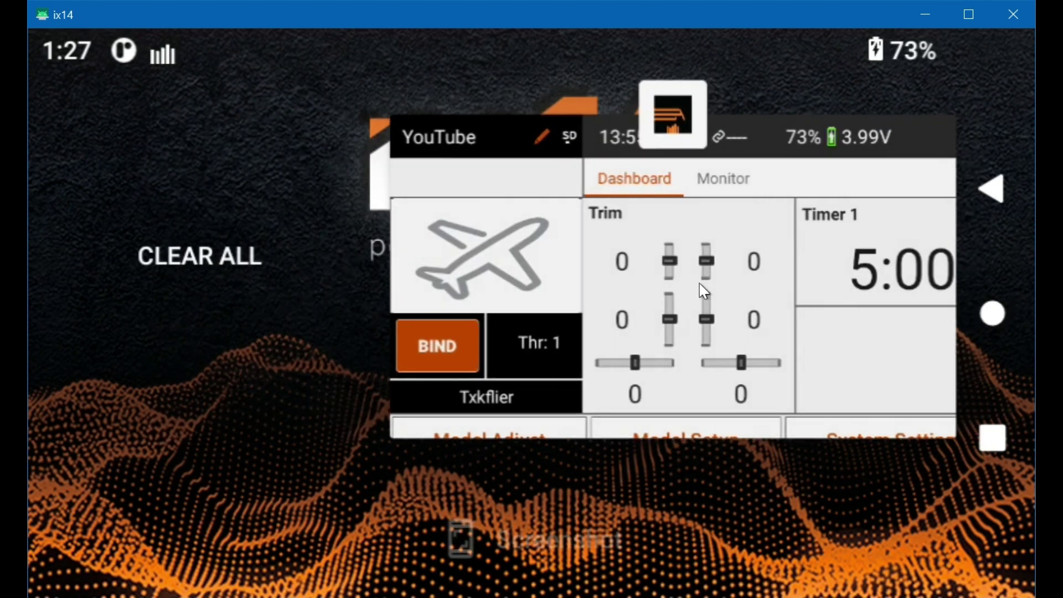
pyautogui.moveTo(772, 308); pyautogui.dragTo(465, 301)
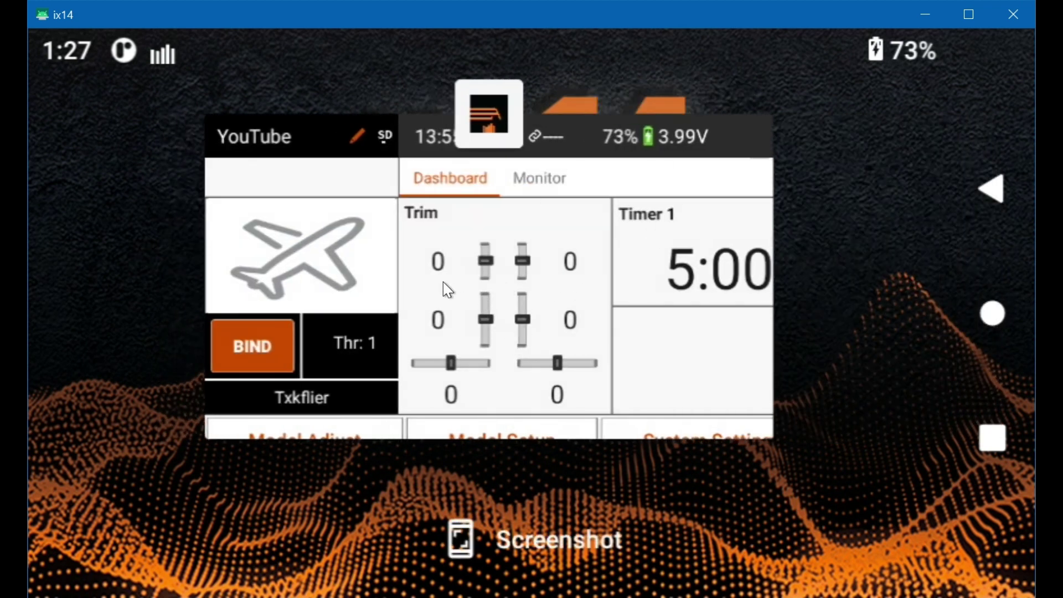
pyautogui.click(458, 282)
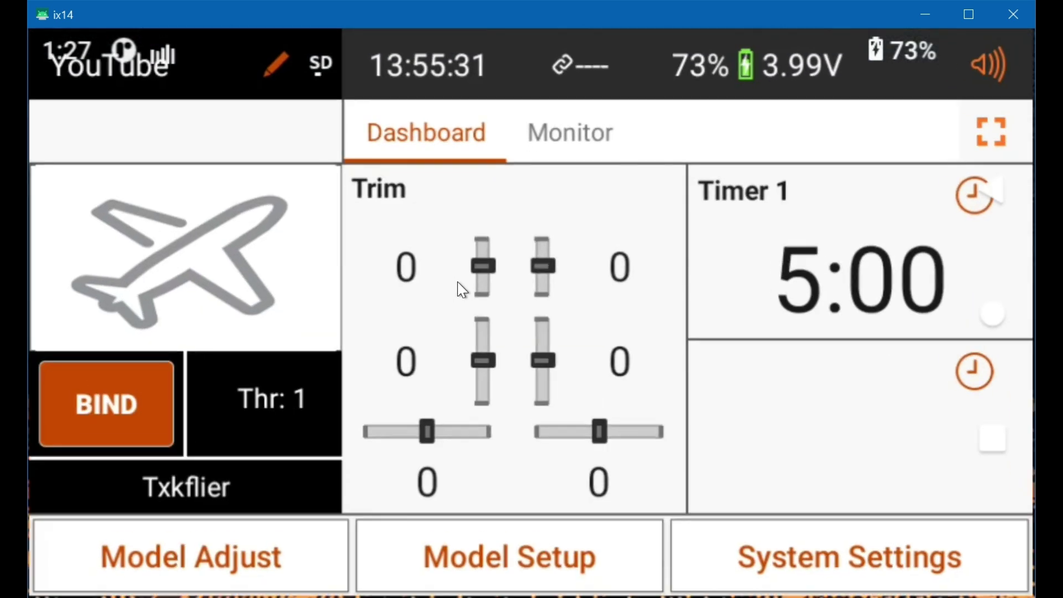